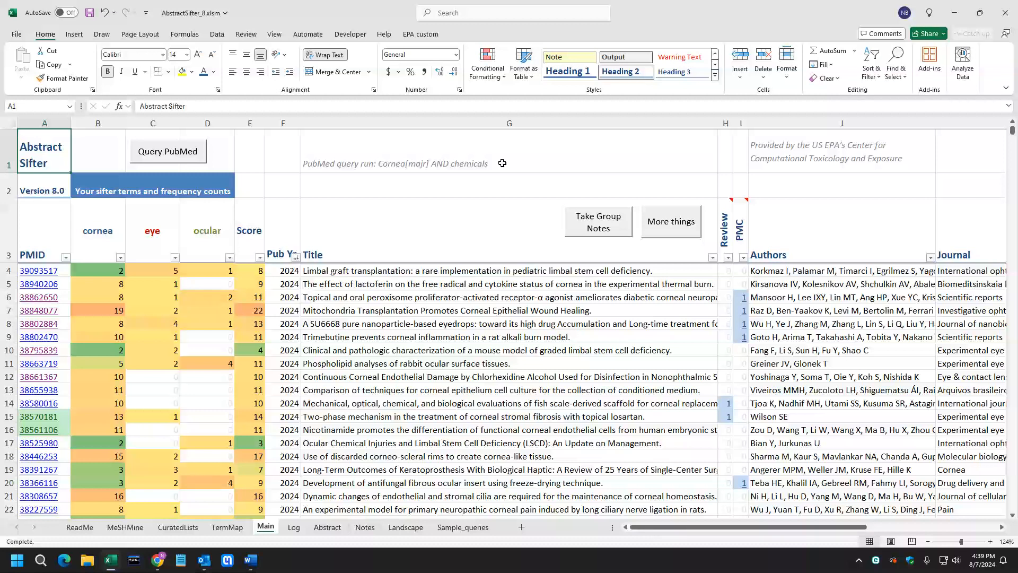
Review the query log sheet, then return to the main sifter sheet.
left_click(293, 526)
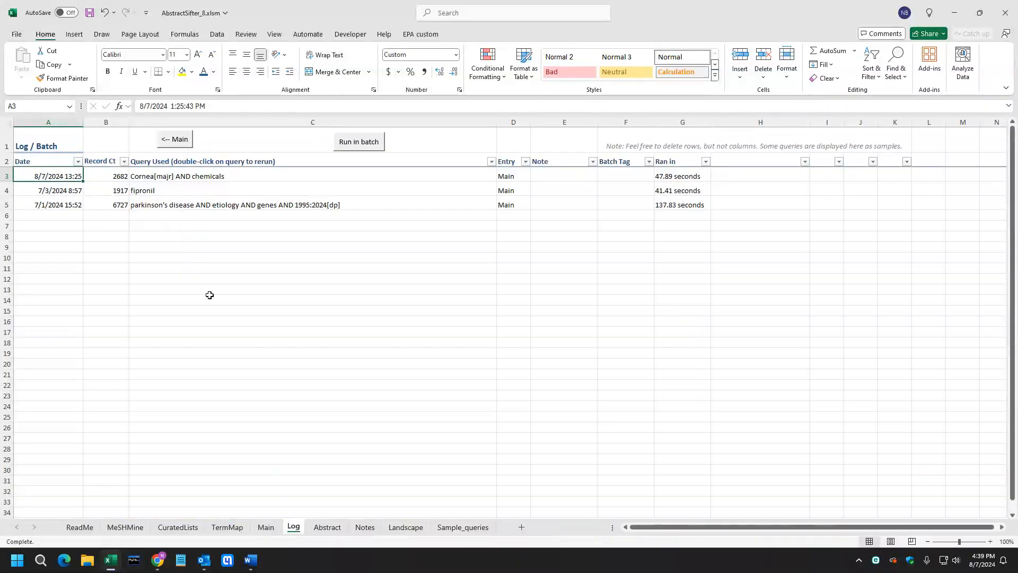
left_click(265, 527)
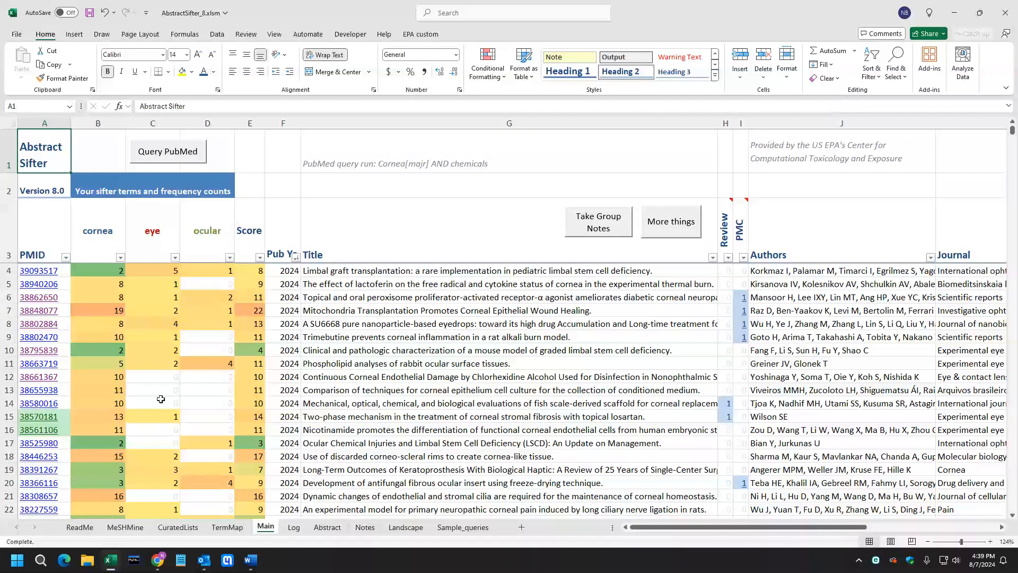
scroll(168, 397, "up", 10)
Open article 38570181 in PubMed and examine its MeSH terms, then return to the workbook.
left_click(43, 423)
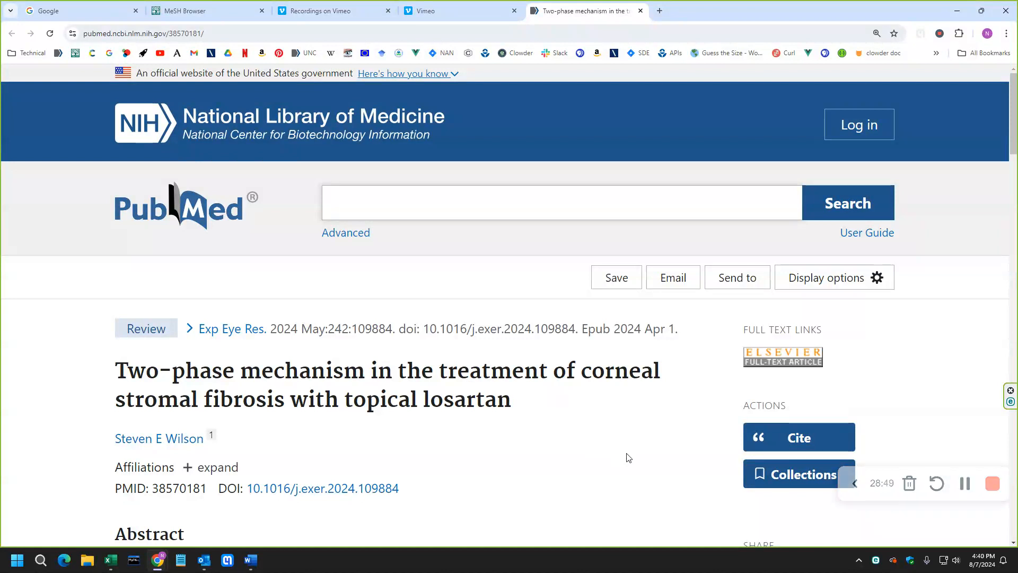
scroll(628, 456, "down", 9)
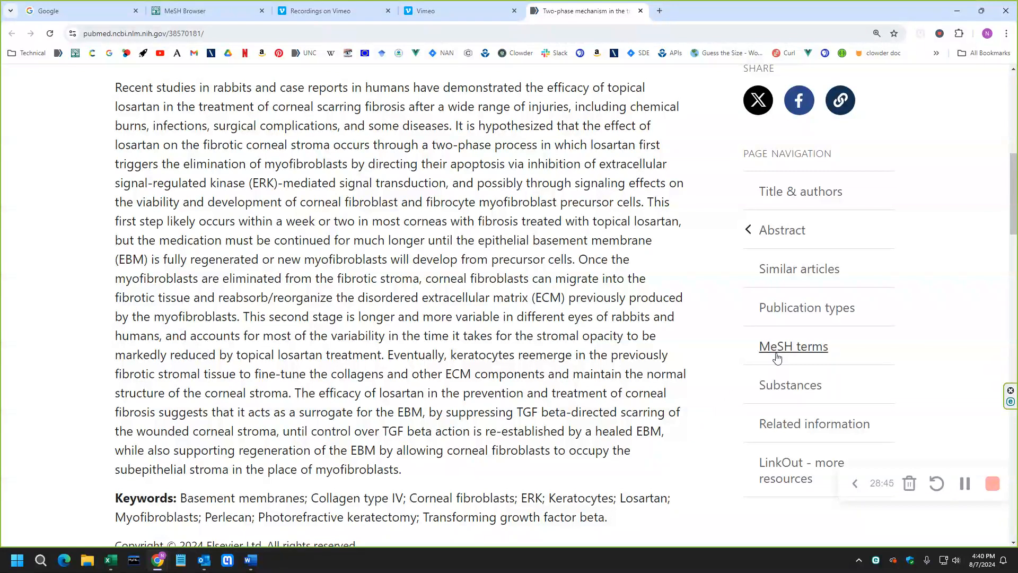
left_click(783, 351)
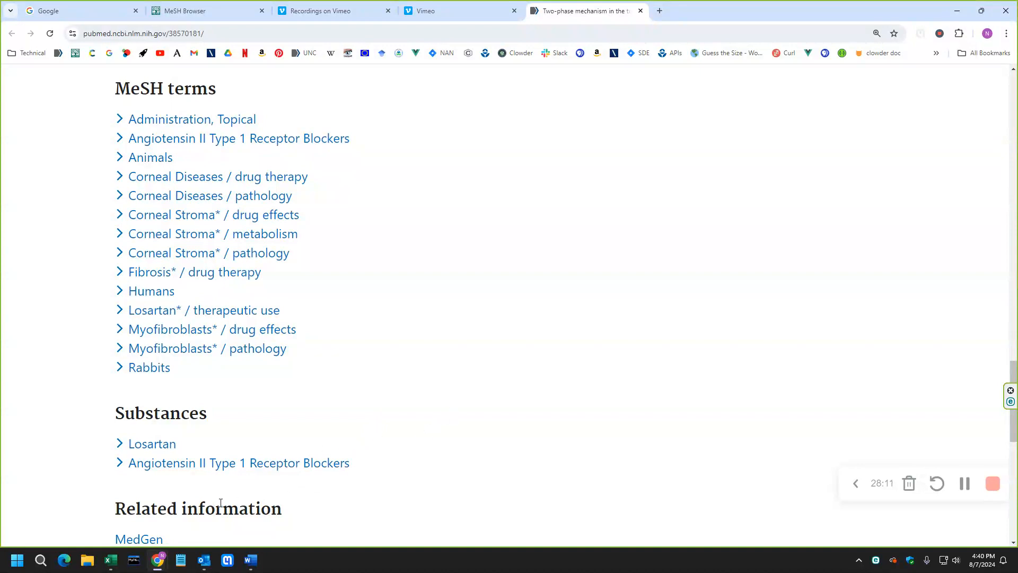
left_click(111, 559)
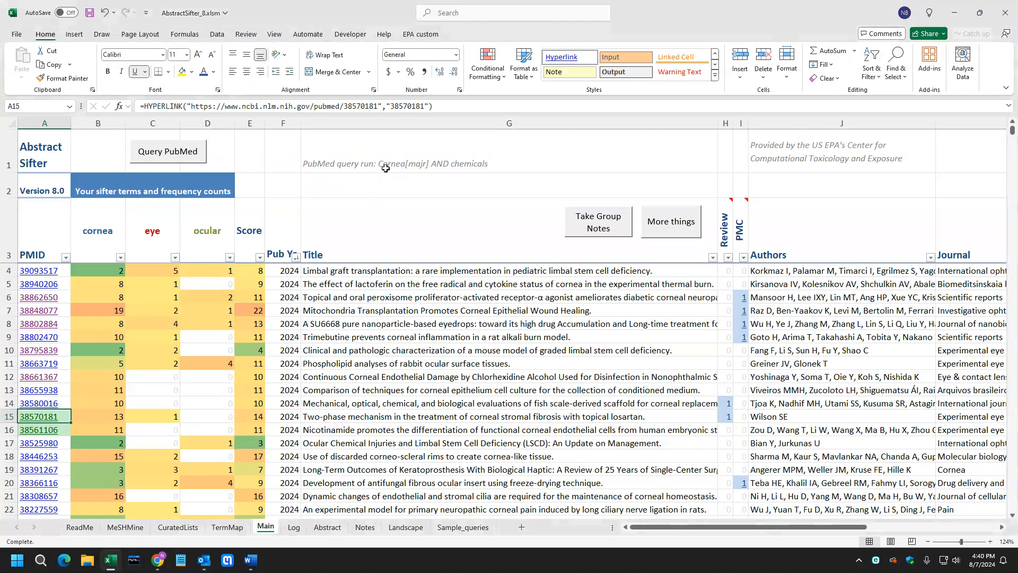
Extract MeSH substance terms to the MeSHMine sheet using major topics only.
left_click(49, 153)
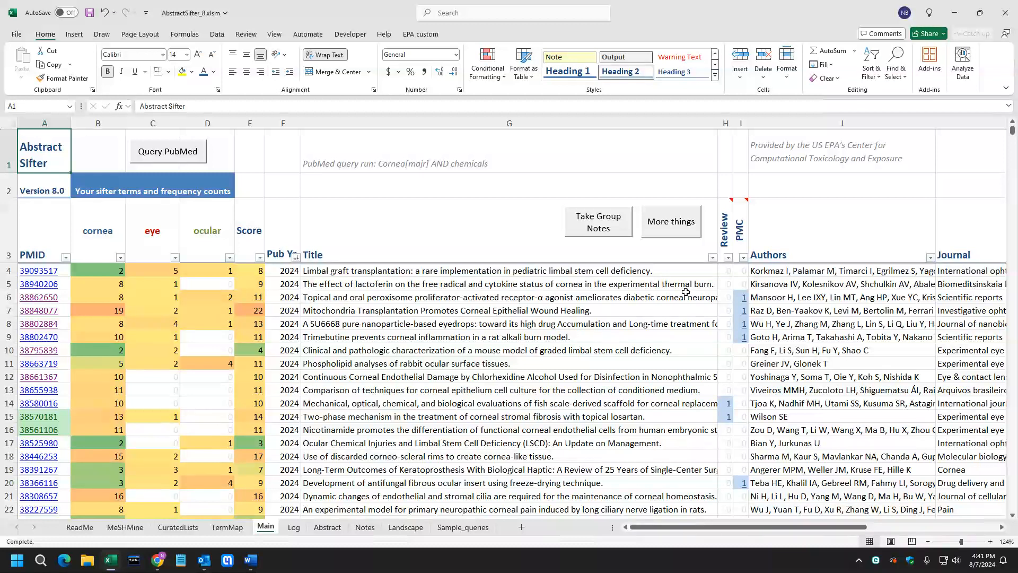
left_click(664, 235)
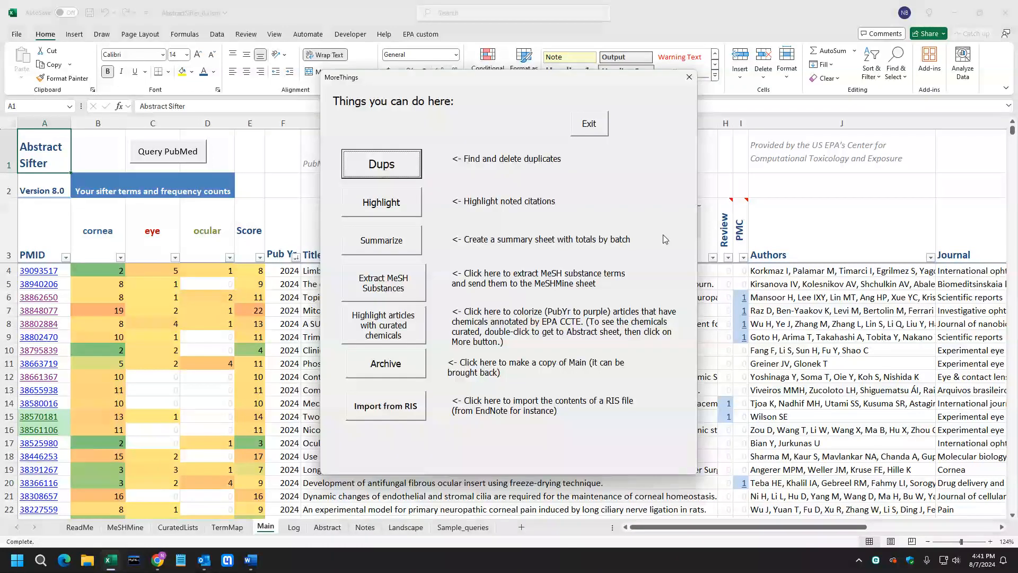
left_click(395, 283)
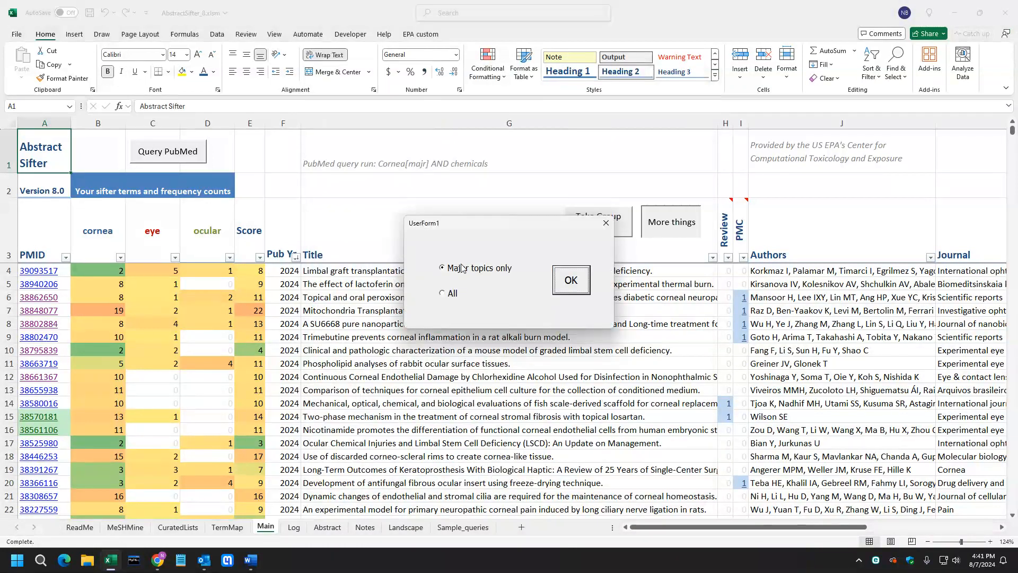
left_click(570, 286)
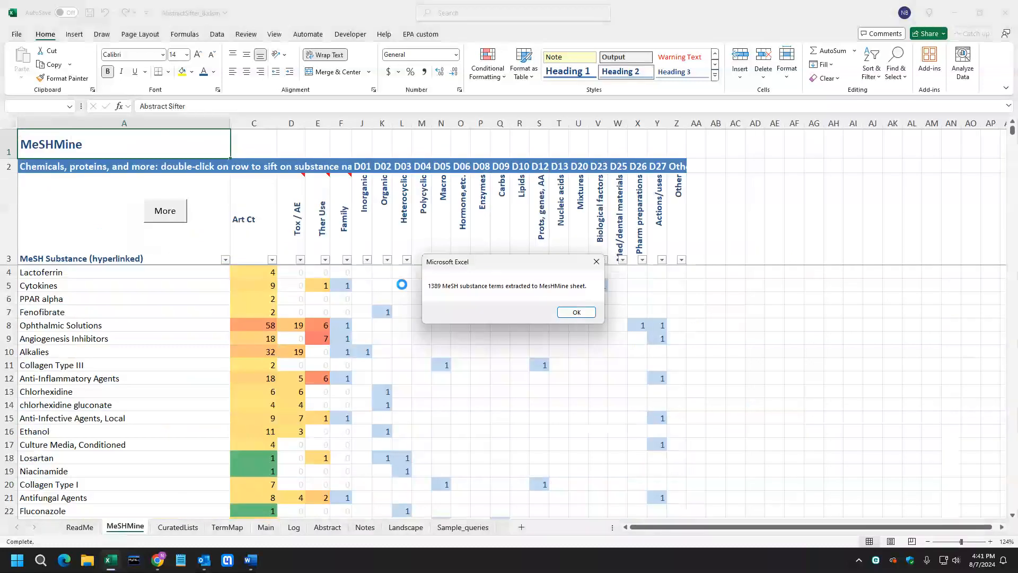
left_click(571, 314)
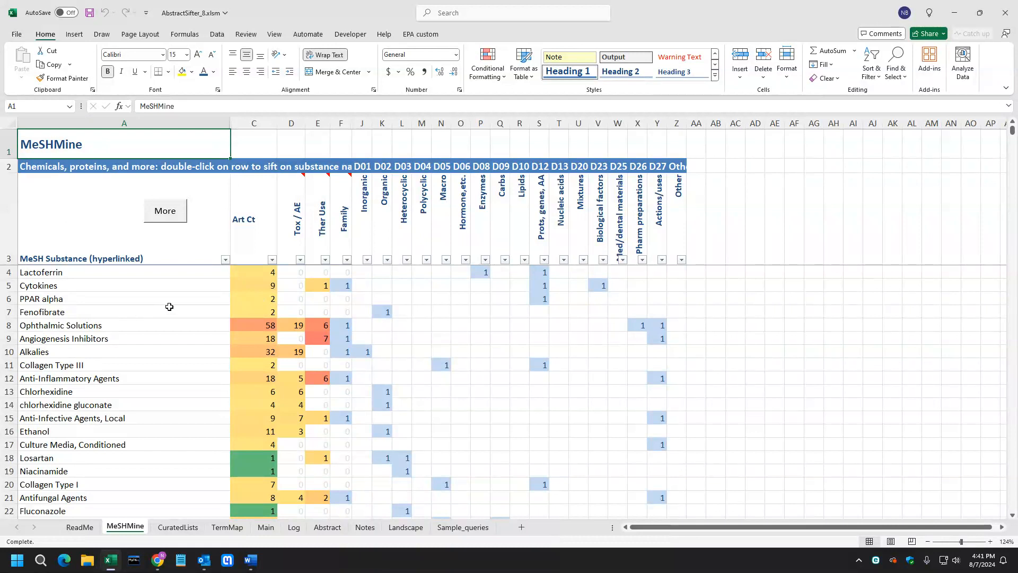
Sort the MeSH substance list alphabetically.
scroll(149, 406, "down", 7)
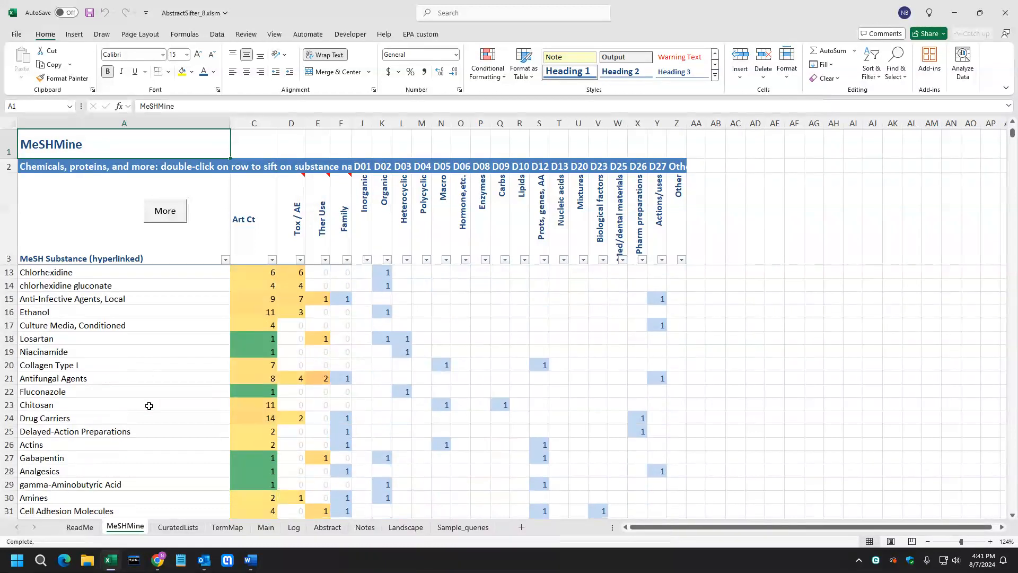
scroll(149, 406, "down", 8)
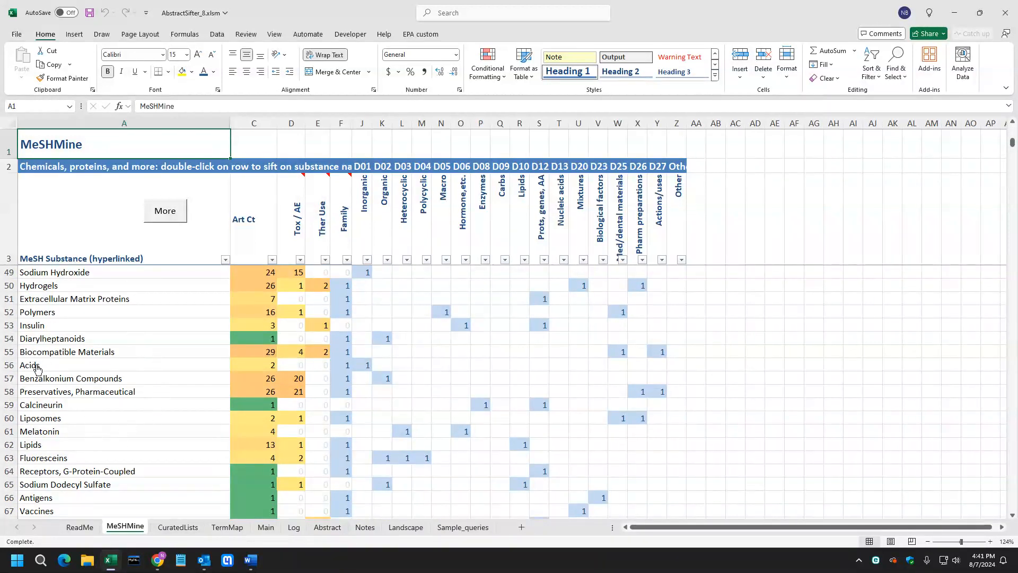
scroll(139, 456, "up", 13)
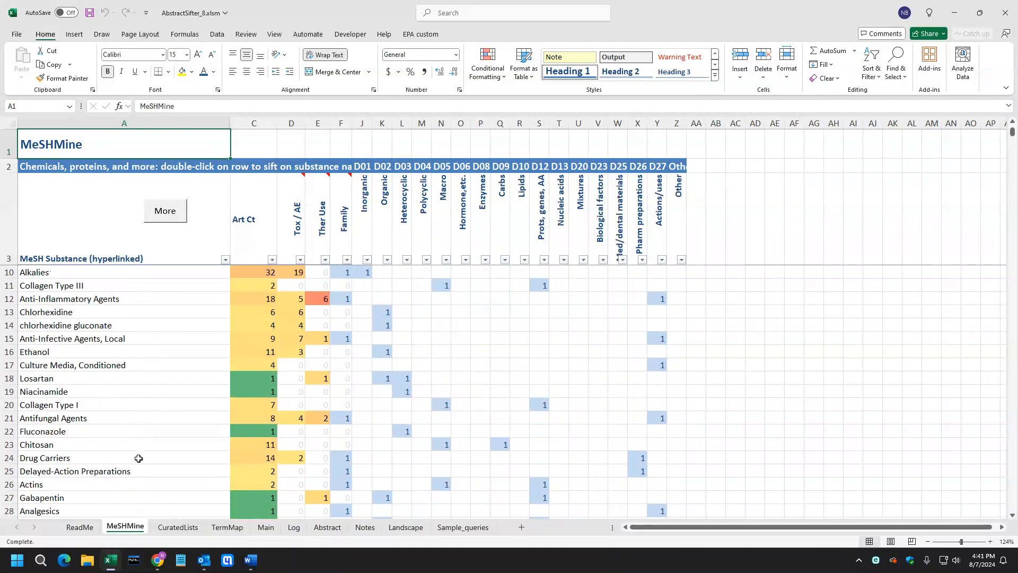
scroll(89, 456, "up", 2)
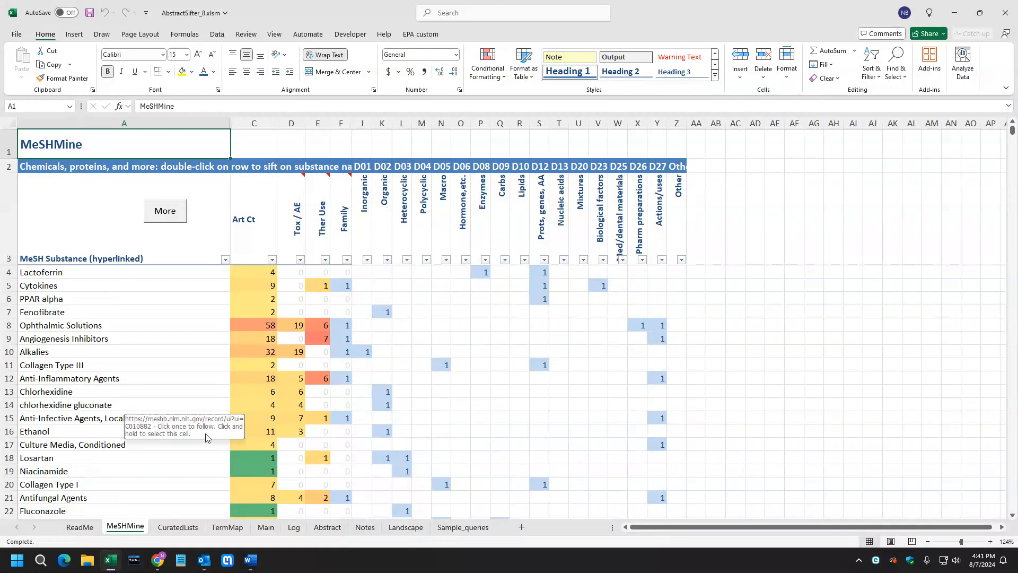
left_click(228, 261)
left_click(217, 274)
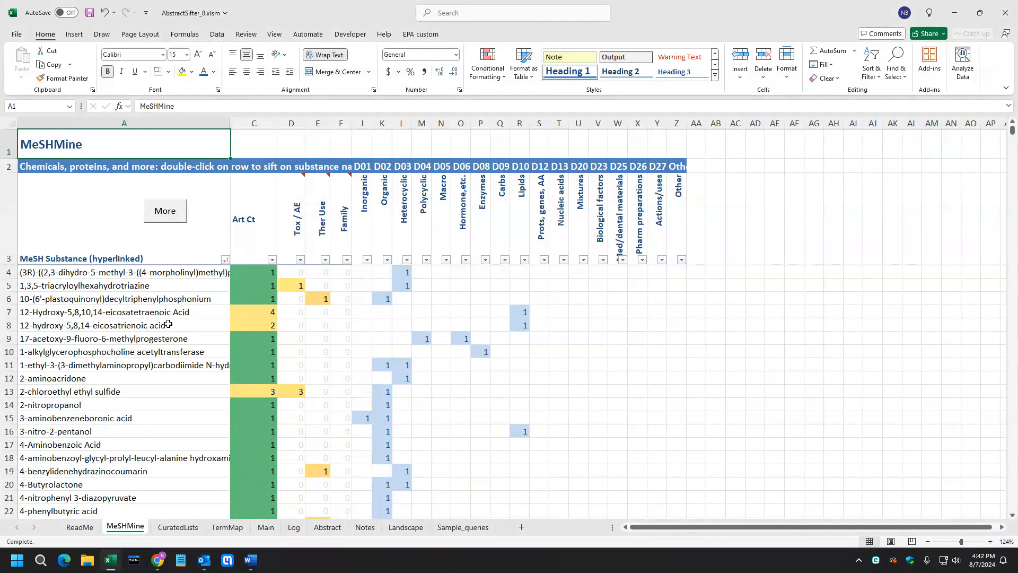
Delete the family terms from the MeSHMine list.
left_click(167, 212)
left_click(402, 244)
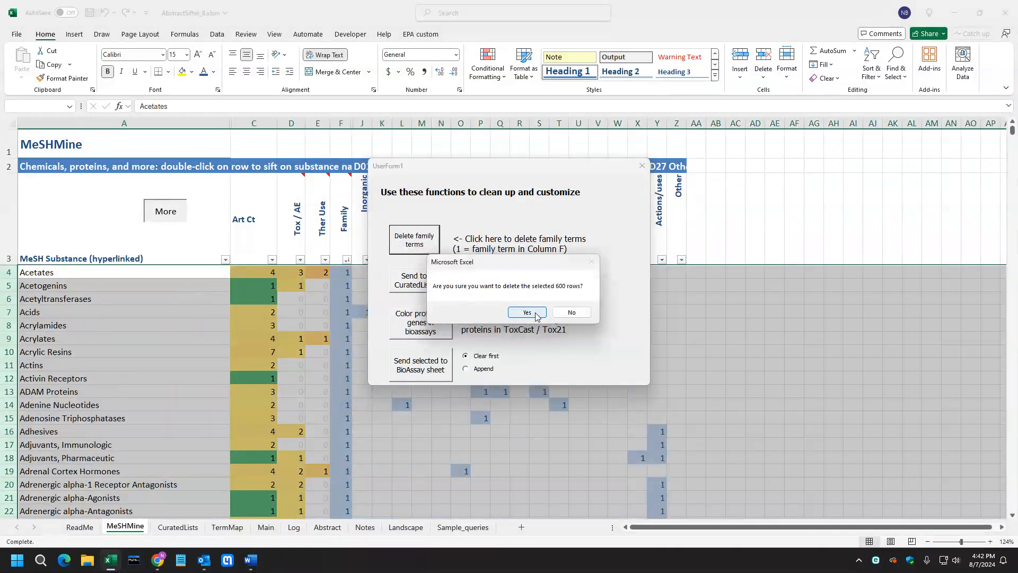
left_click(534, 313)
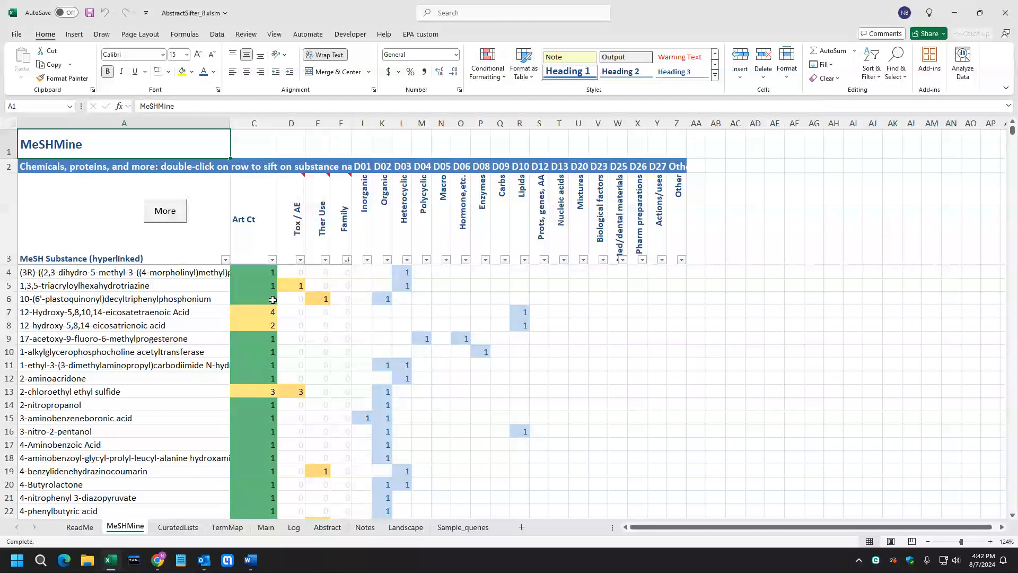
Sort the substances by article count from largest to smallest.
scroll(138, 426, "down", 16)
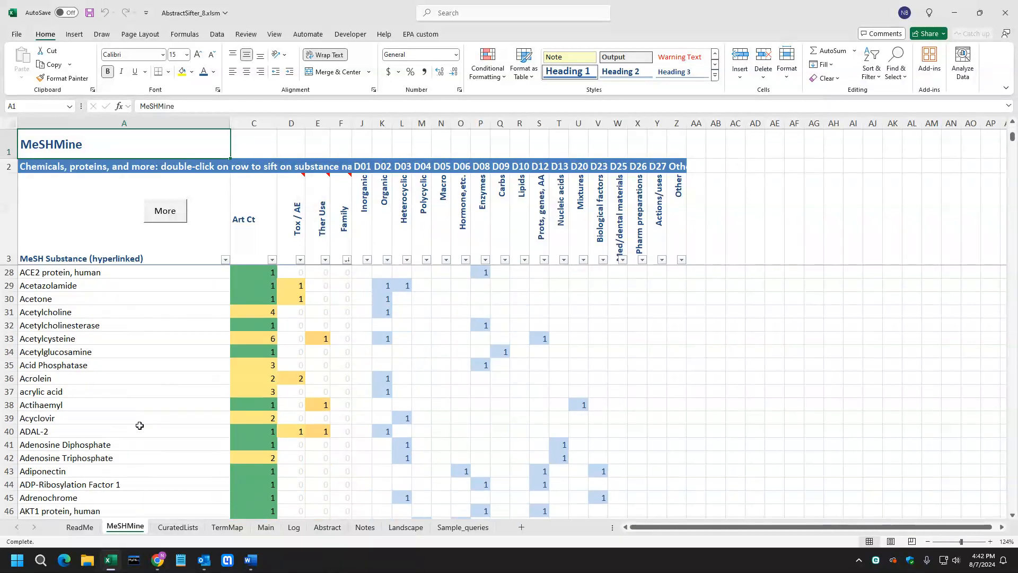
scroll(140, 425, "down", 4)
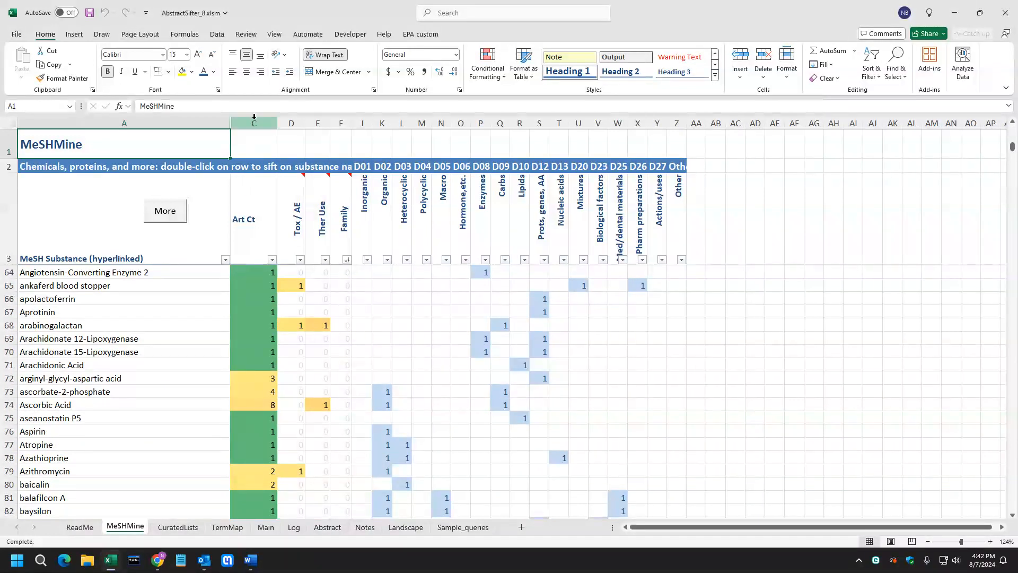
left_click(273, 260)
left_click(260, 287)
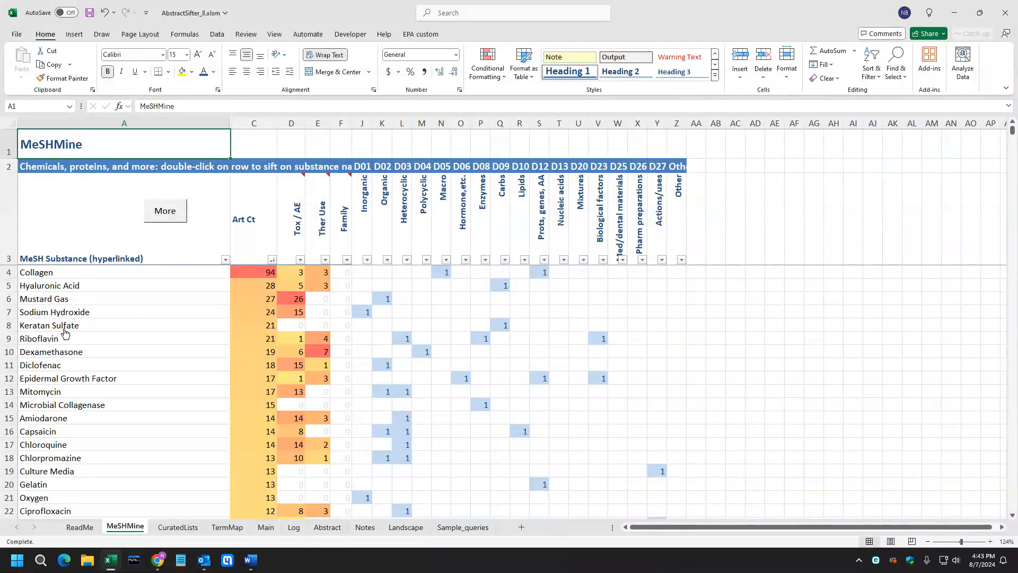
Examine the Mustard Gas MeSH record, its tree structure, and the Chemicals and Drugs tree categories.
left_click(49, 300)
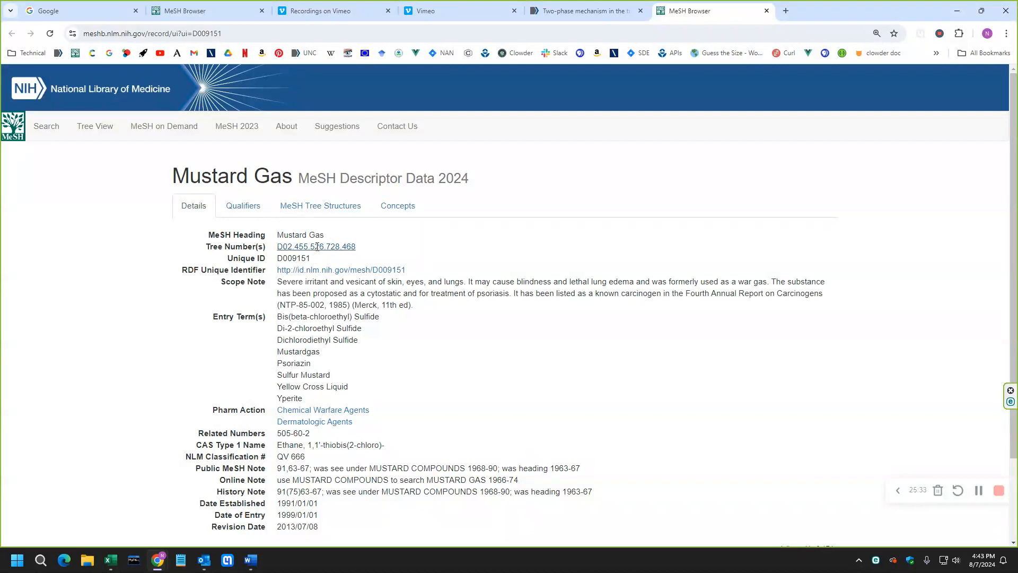
left_click(317, 246)
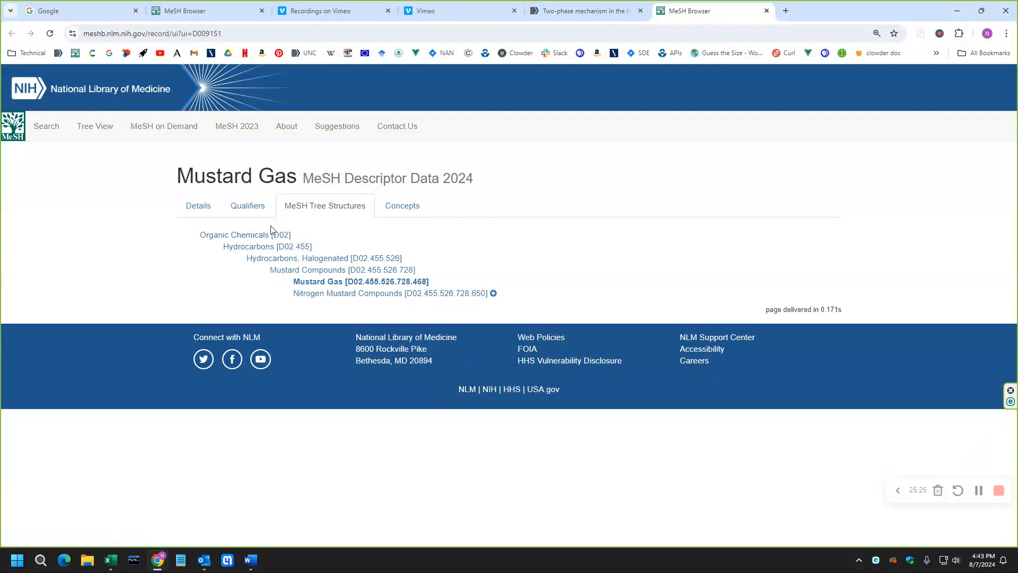
left_click(100, 132)
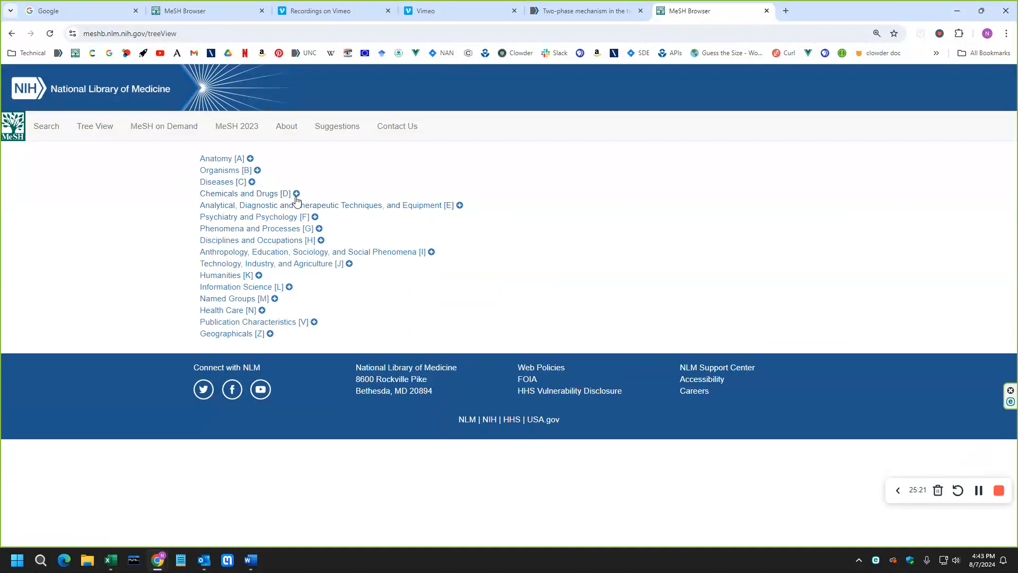
left_click(297, 195)
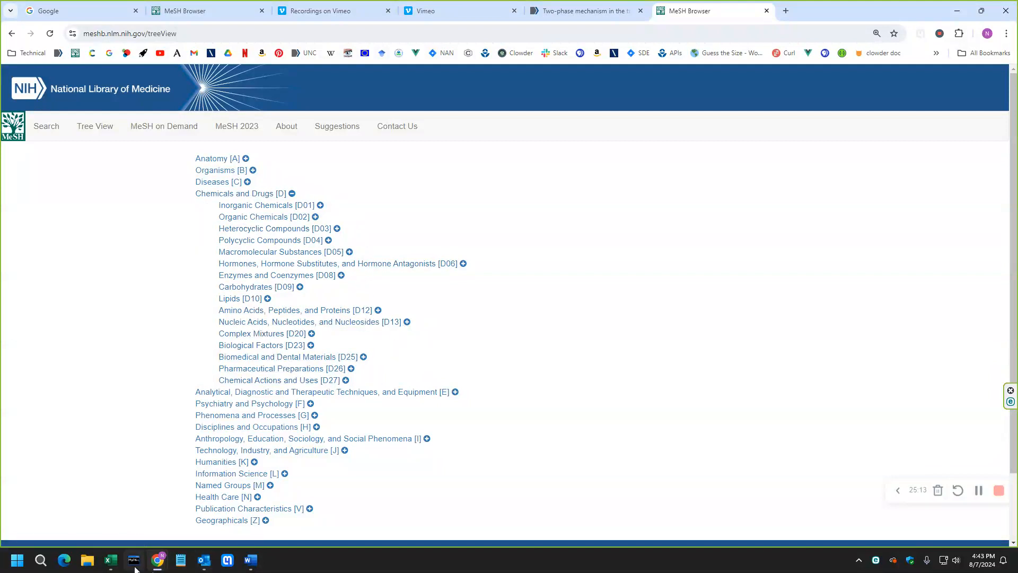
left_click(111, 560)
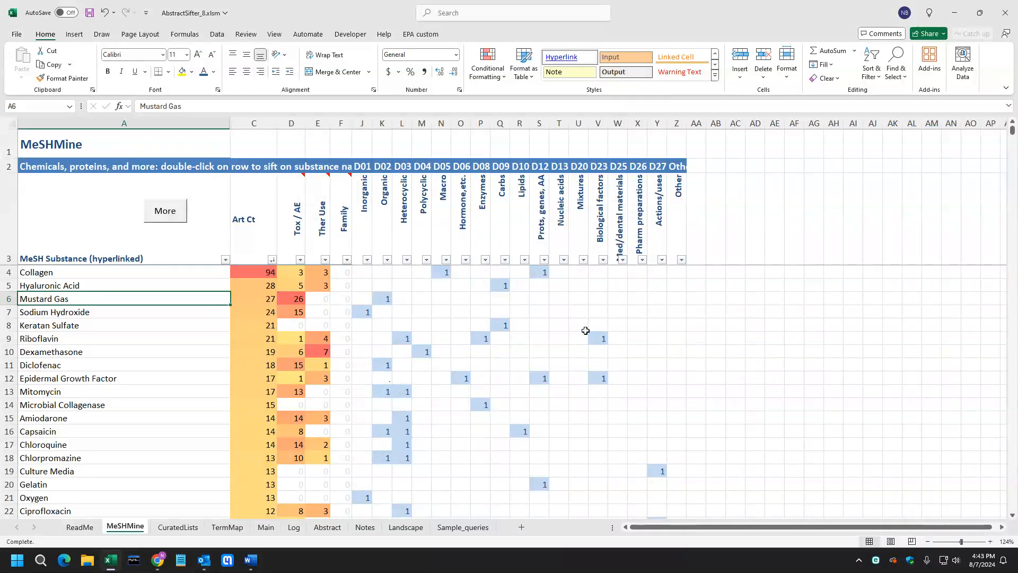
Sift the abstracts on the Mustard Gas substance.
scroll(134, 446, "down", 3)
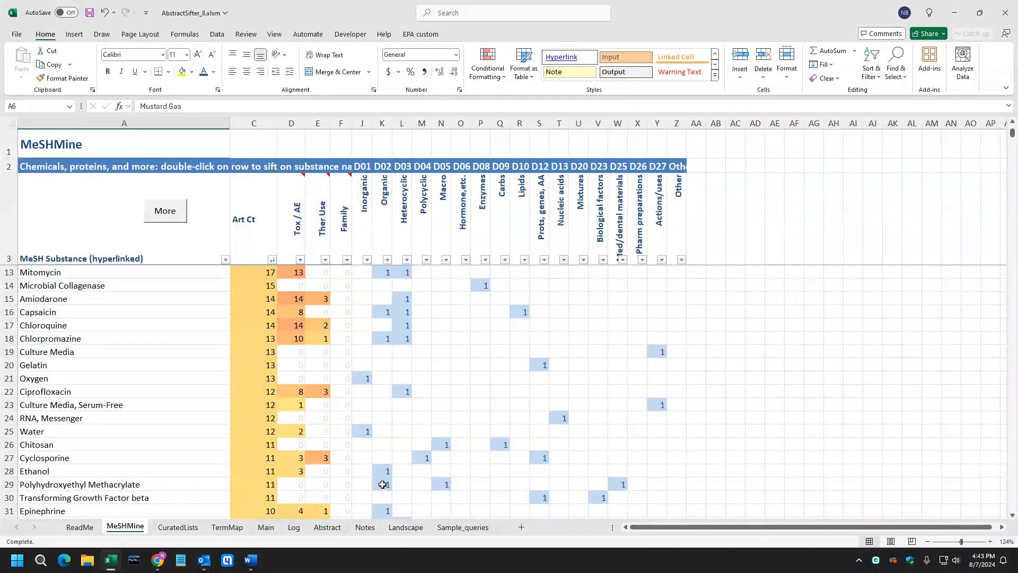
scroll(383, 484, "up", 3)
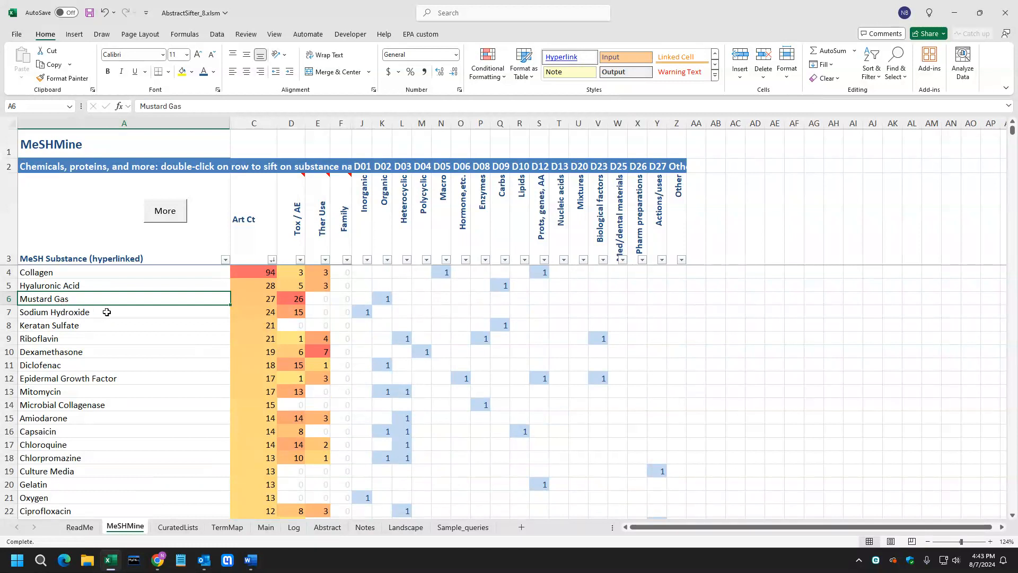
double_click(270, 299)
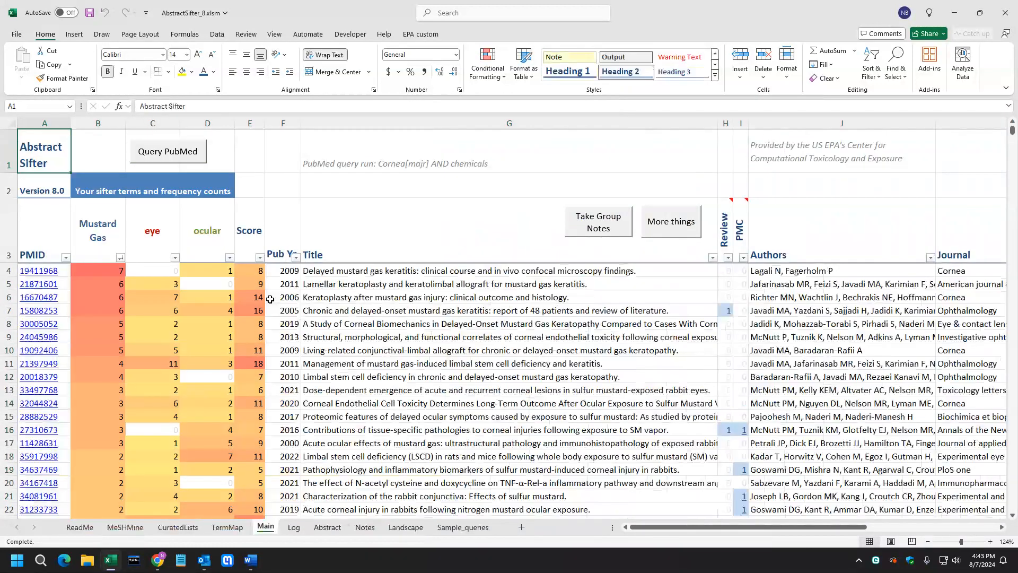
Replace the second sifter term with cornea.
left_click(94, 231)
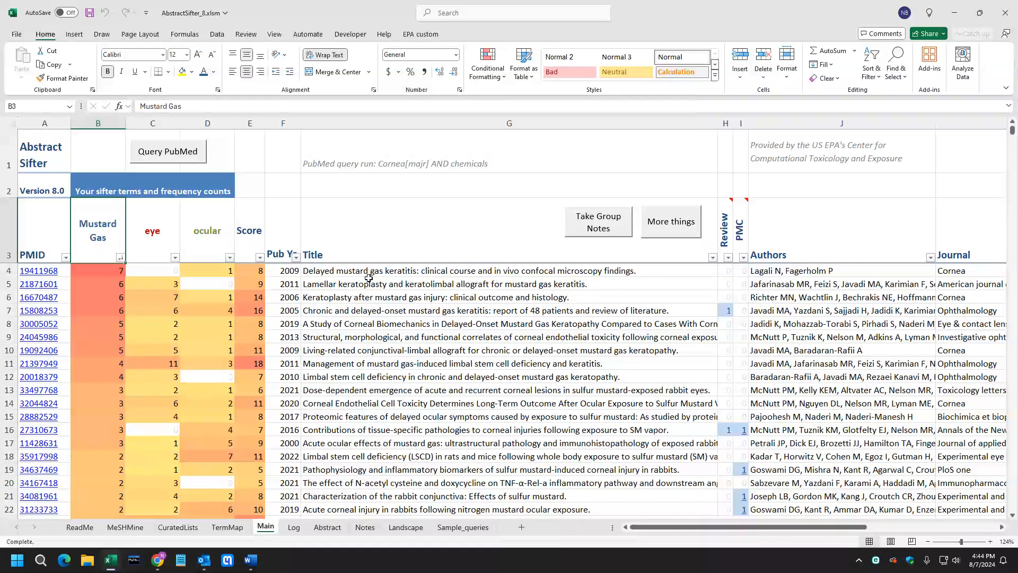
left_click(165, 241)
type("cornea")
key("Return")
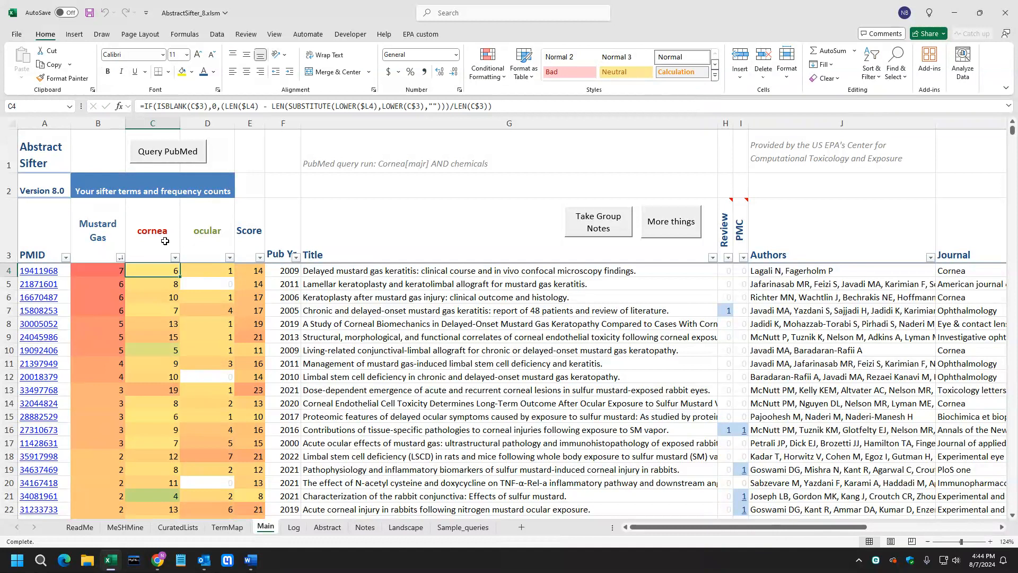
Open the top article's highlighted abstract and go back to the main sheet.
double_click(389, 272)
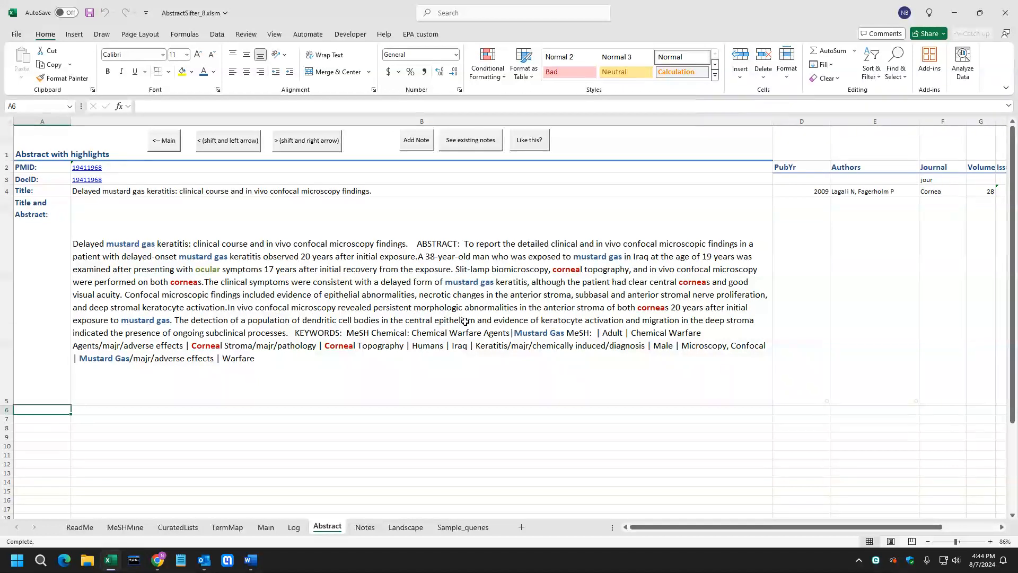
left_click(167, 142)
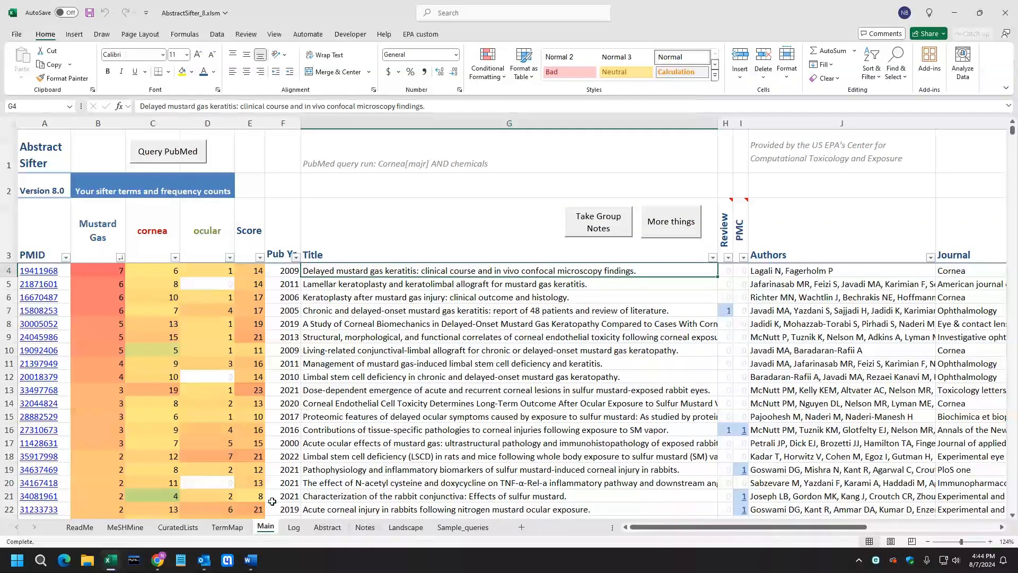
Sort the MeSHMine substances by therapeutic-use count, largest first.
left_click(126, 527)
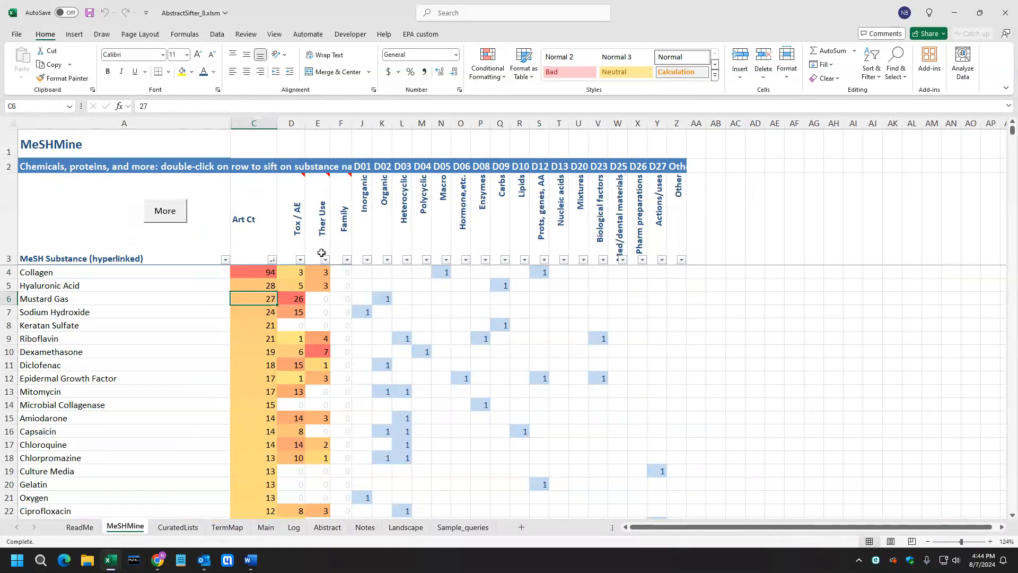
left_click(325, 260)
left_click(317, 291)
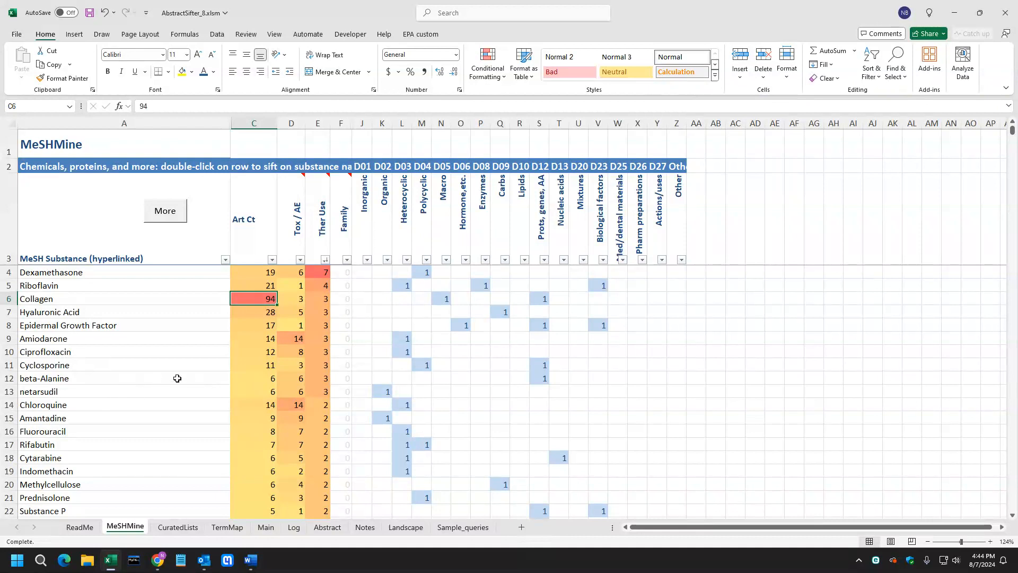
Sift the abstracts on the netarsudil substance and return to the substance list.
double_click(269, 389)
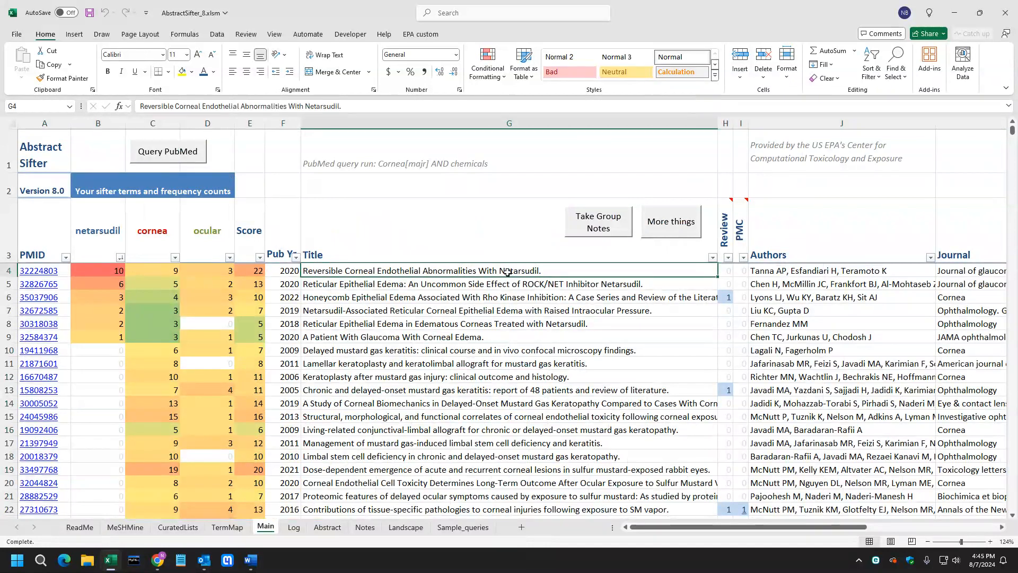
left_click(125, 526)
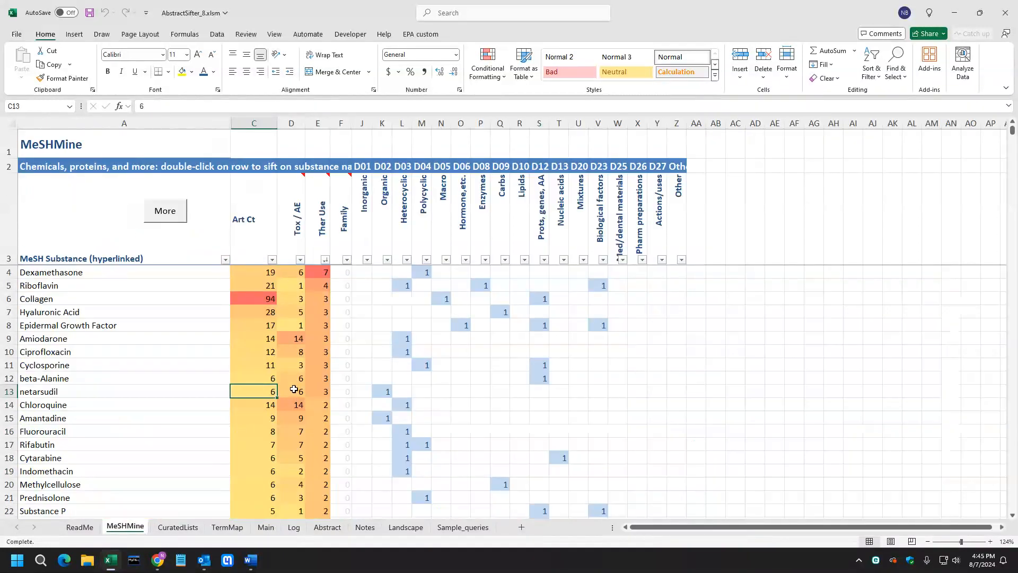
Sift the abstracts on the N-(2(R)-2-(hydroxamidocarbonylmethyl)-4-methylpent... substance, select an article title, and return to the substance list.
scroll(329, 357, "down", 6)
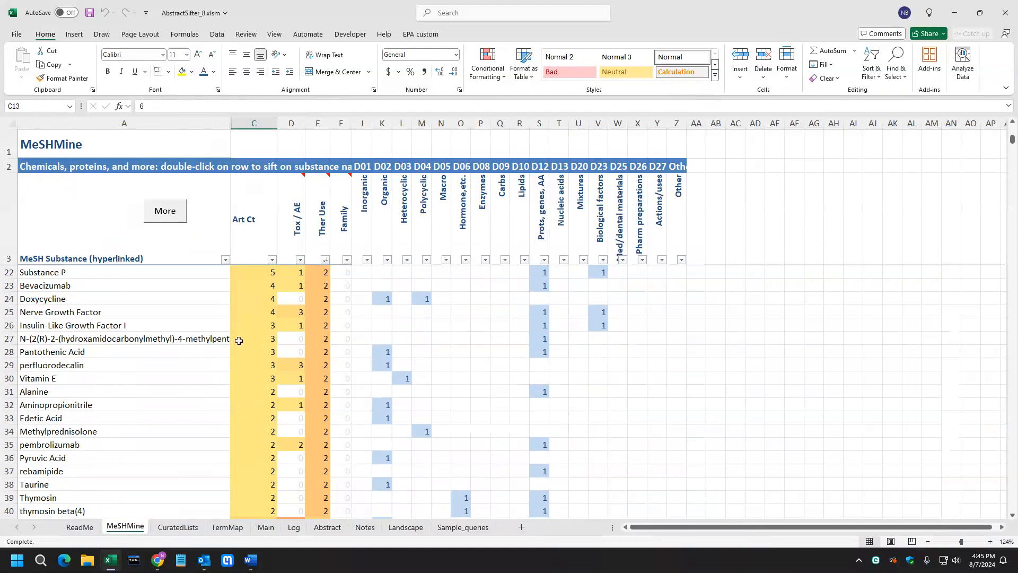
double_click(319, 340)
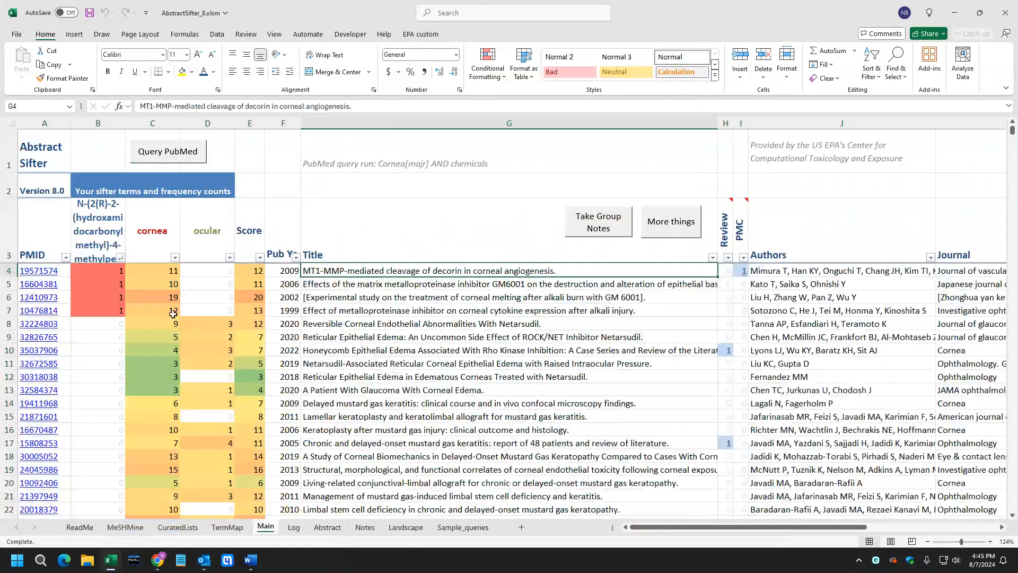
left_click(477, 300)
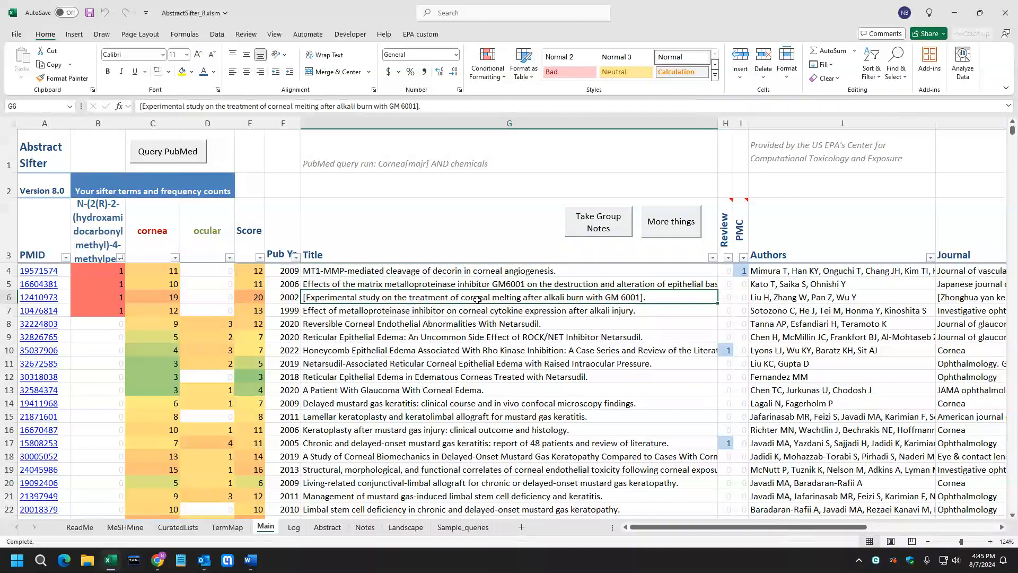
left_click(125, 527)
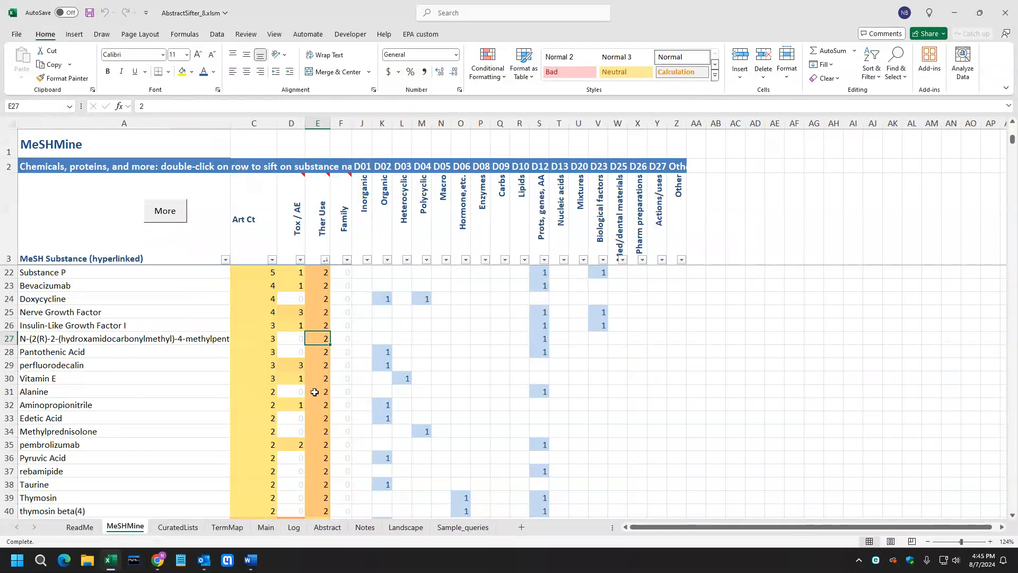
Sift the abstracts on Methylprednisolone and return to the substance list.
double_click(318, 430)
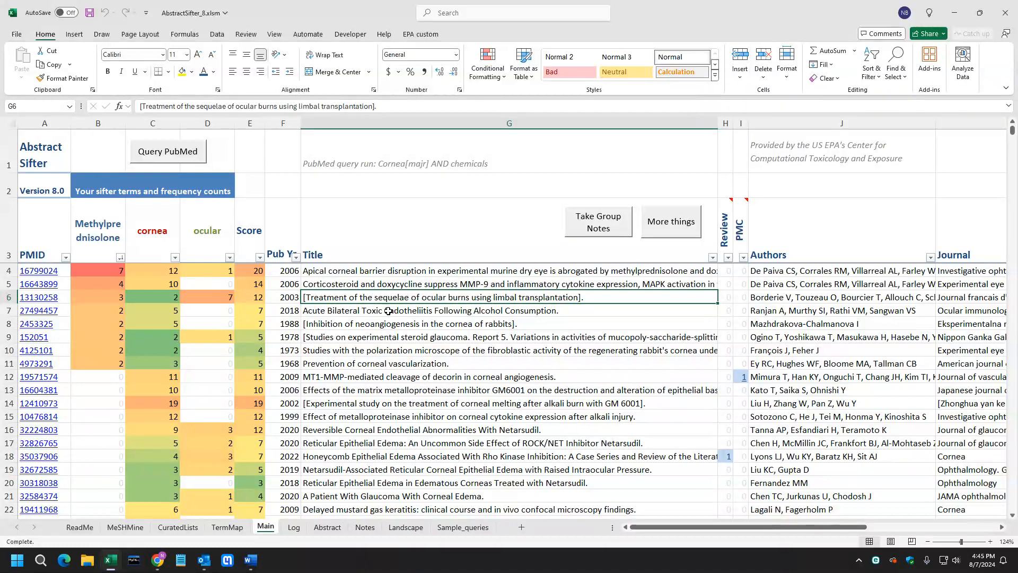
left_click(126, 527)
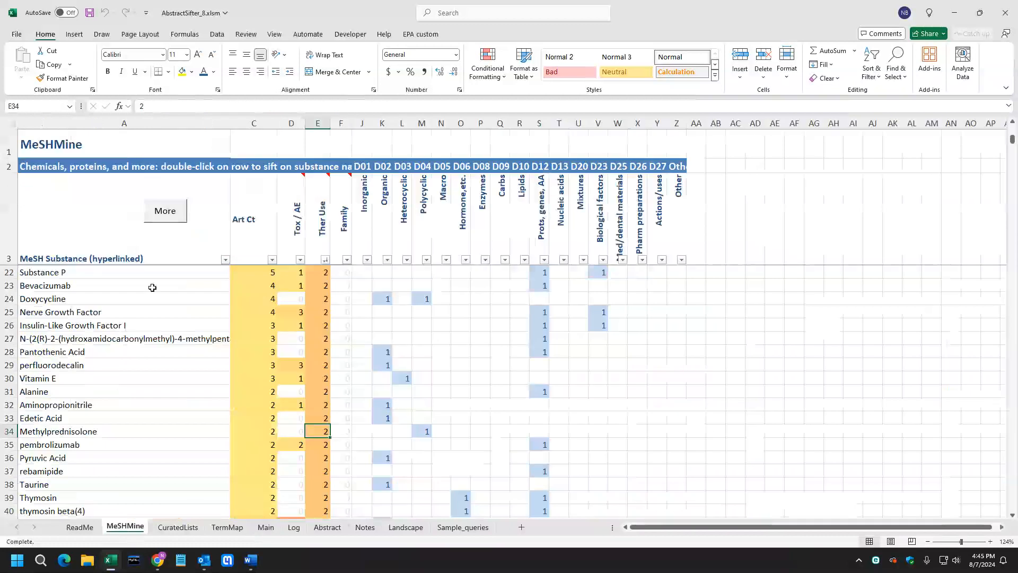
Sort the MeSHMine substances alphabetically by name.
left_click(225, 259)
left_click(169, 272)
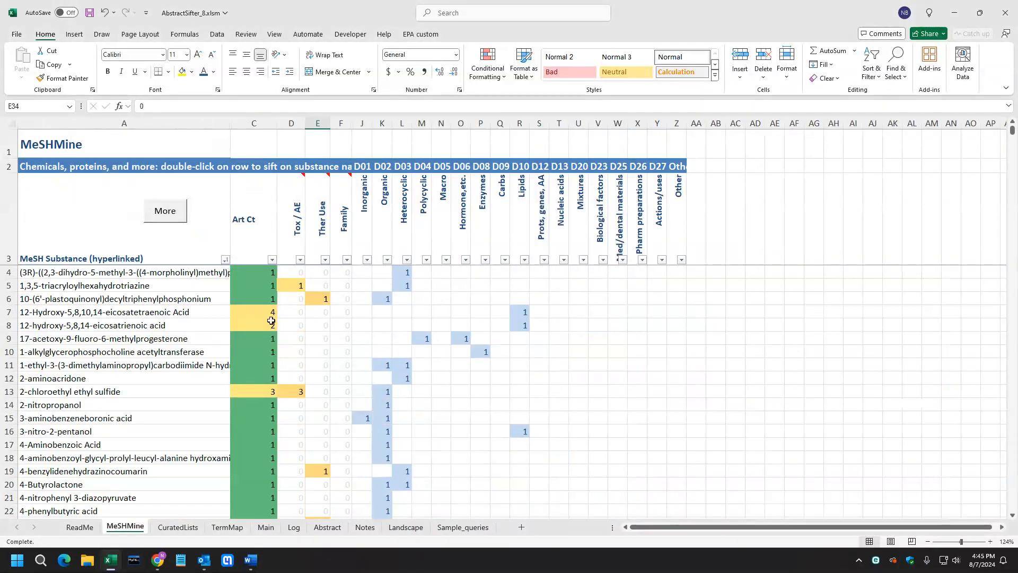
scroll(190, 435, "down", 12)
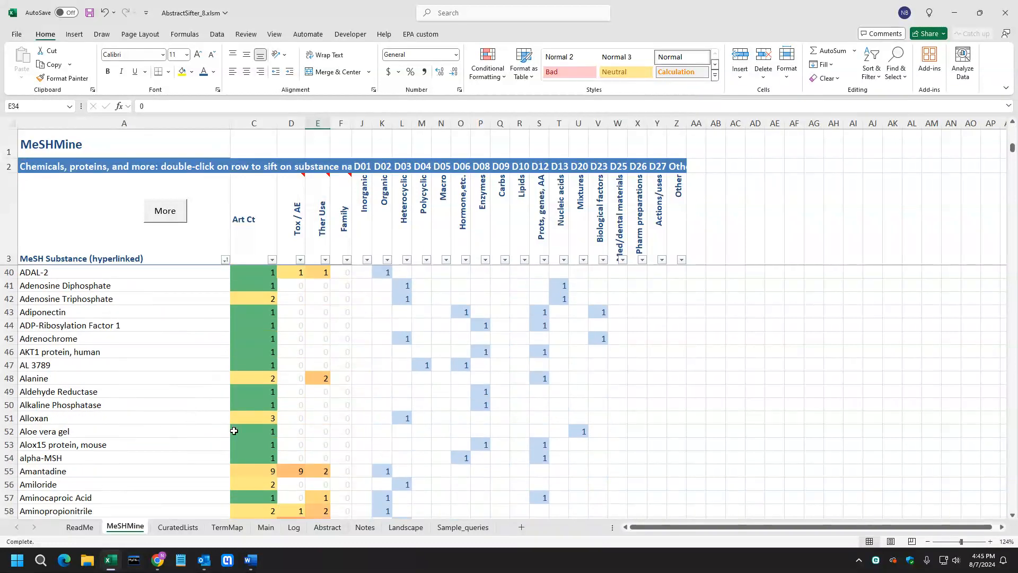
scroll(168, 427, "up", 12)
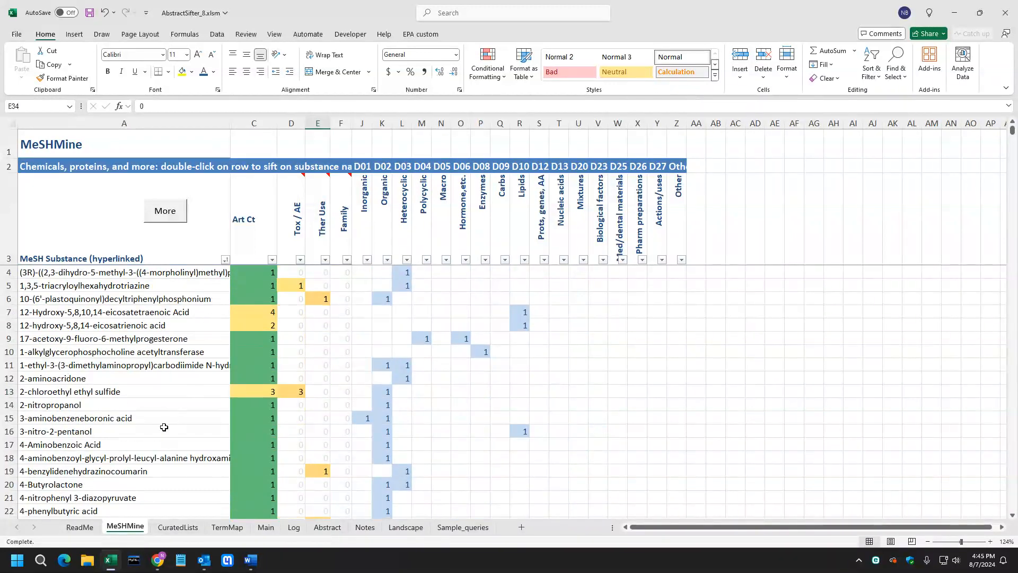
Sort the MeSHMine substances by article count, largest first.
left_click(272, 259)
left_click(268, 289)
Copy the top twelve substances, Mustard Gas through Chloroquine, into the Landscape query list below Decorin.
left_click_drag(172, 297, 170, 414)
right_click(159, 366)
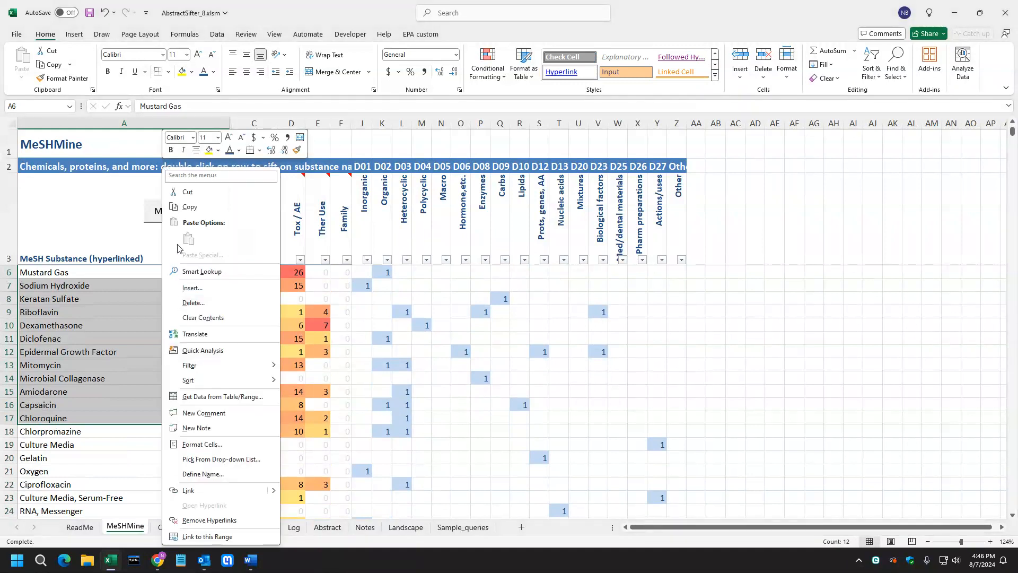
left_click(190, 208)
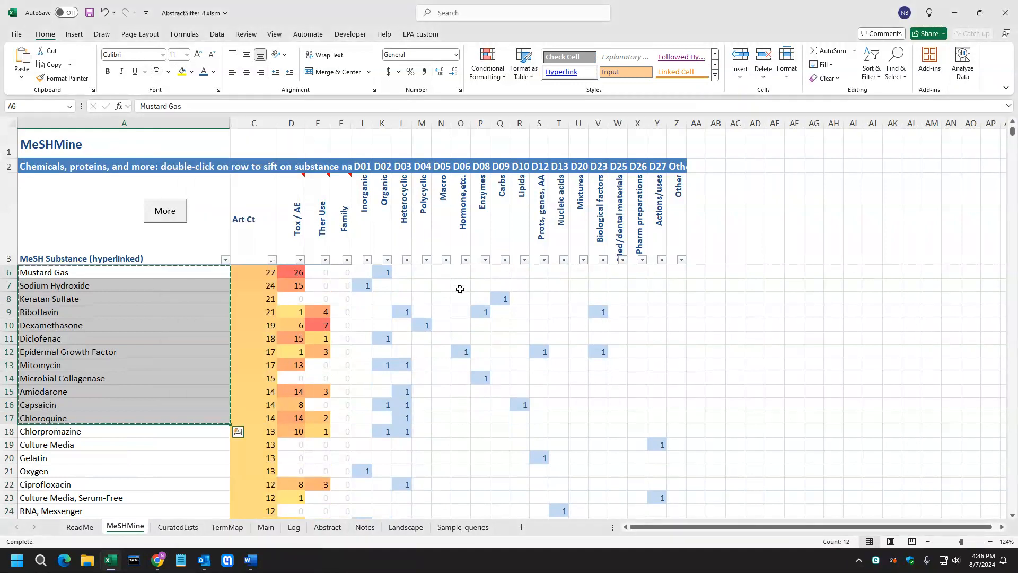
left_click(405, 528)
left_click(290, 450)
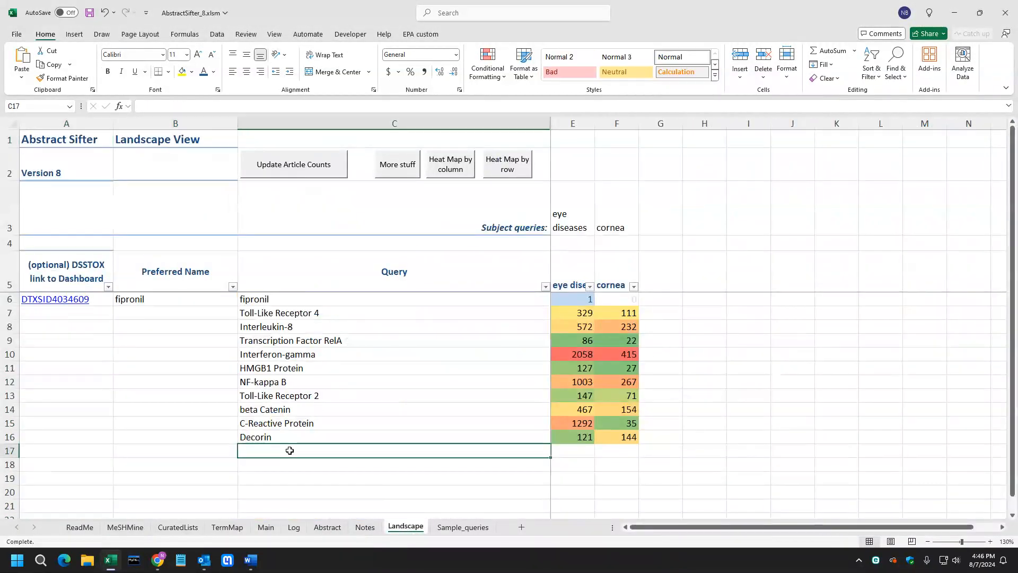
key("ctrl+v")
Update the Landscape article counts for the new queries and apply a heat map by column.
left_click_drag(573, 450, 602, 492)
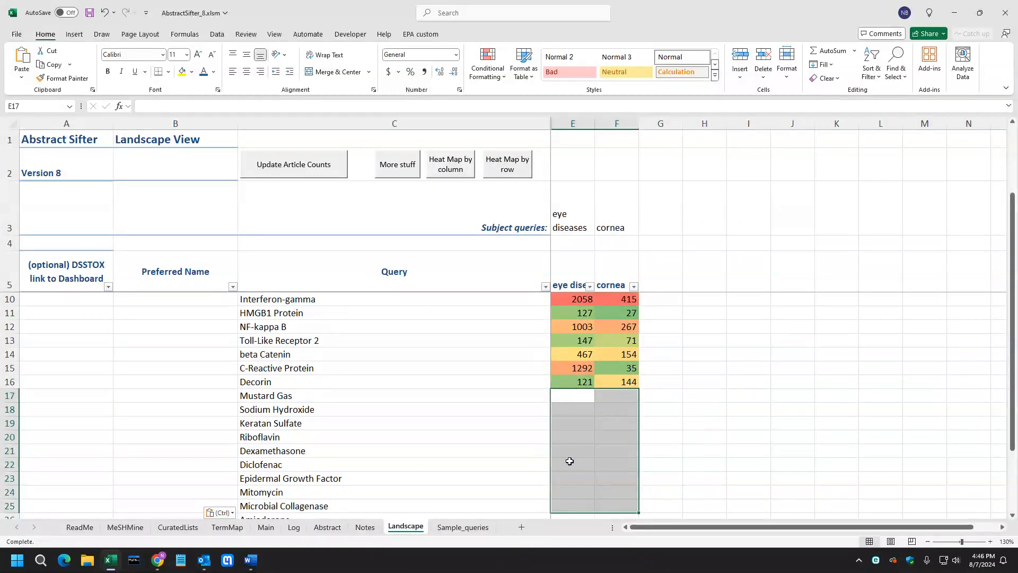
left_click(307, 183)
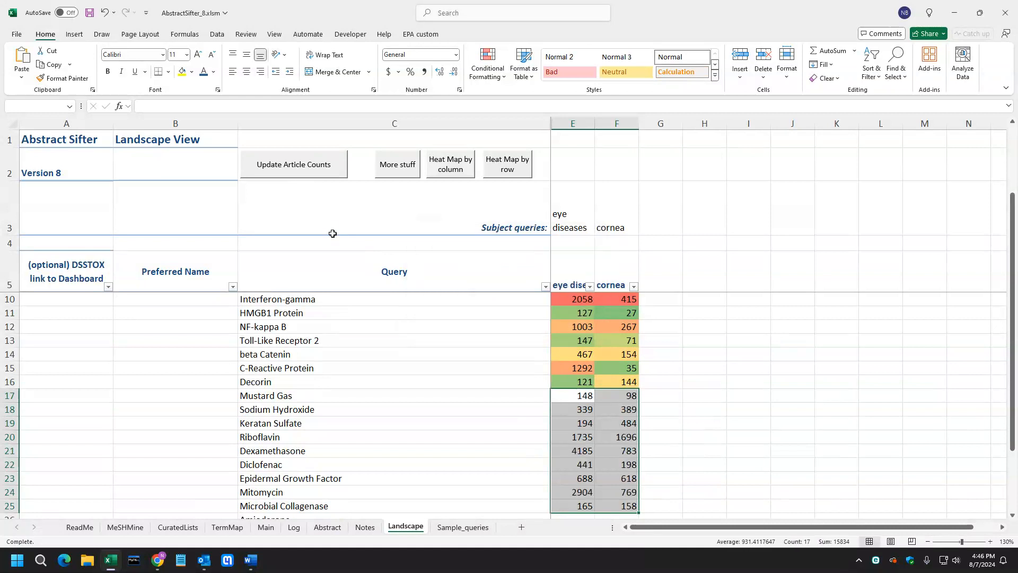
left_click(445, 175)
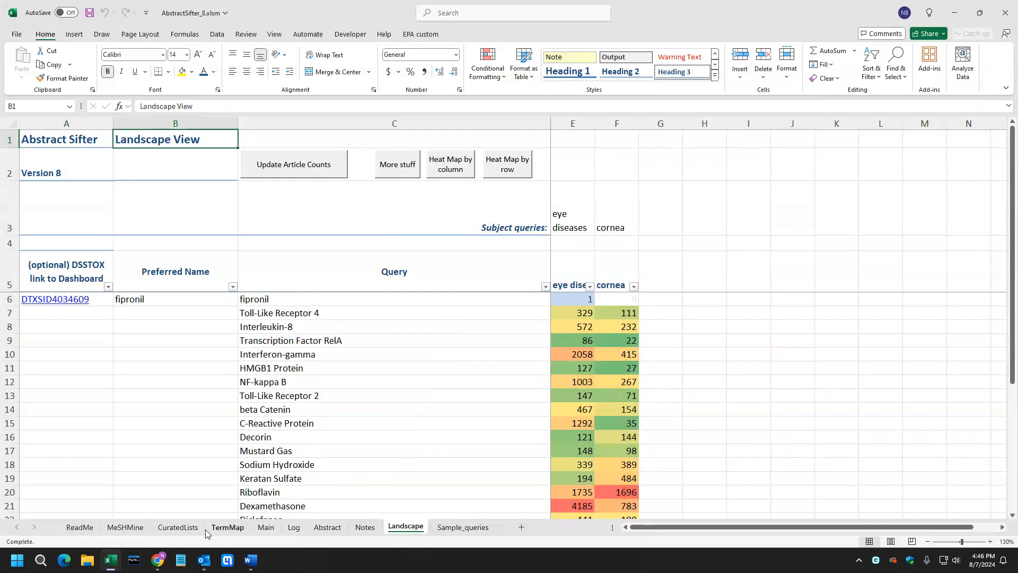
Sort the MeSHMine substances by the Prots, genes, AA category, largest first, and browse the list.
left_click(125, 526)
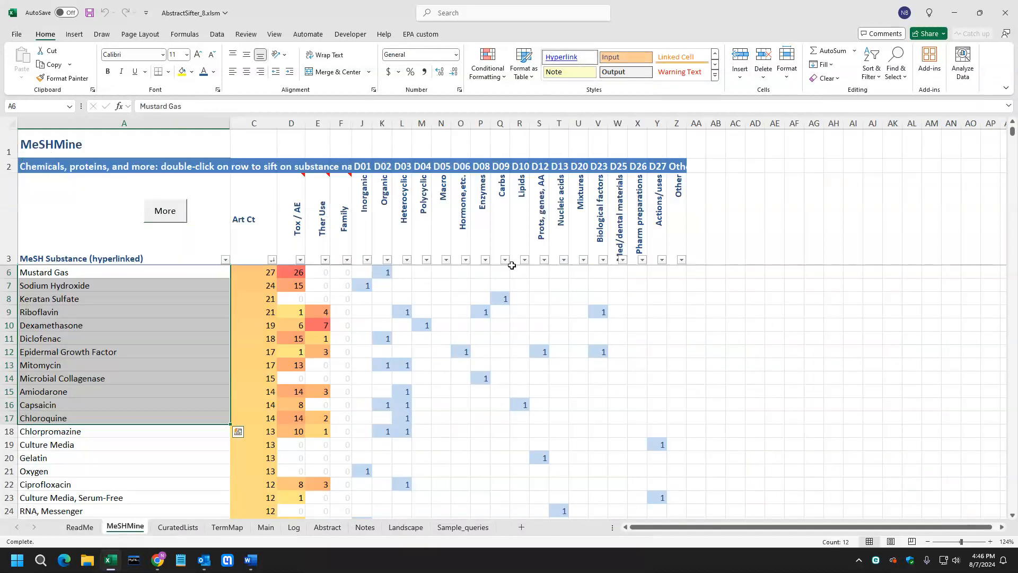
left_click(540, 228)
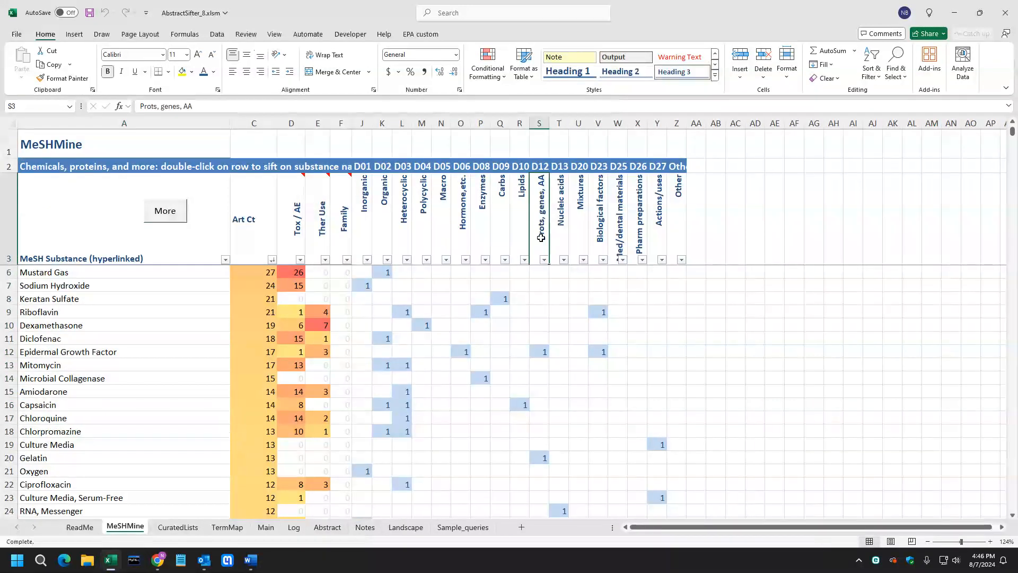
left_click(544, 259)
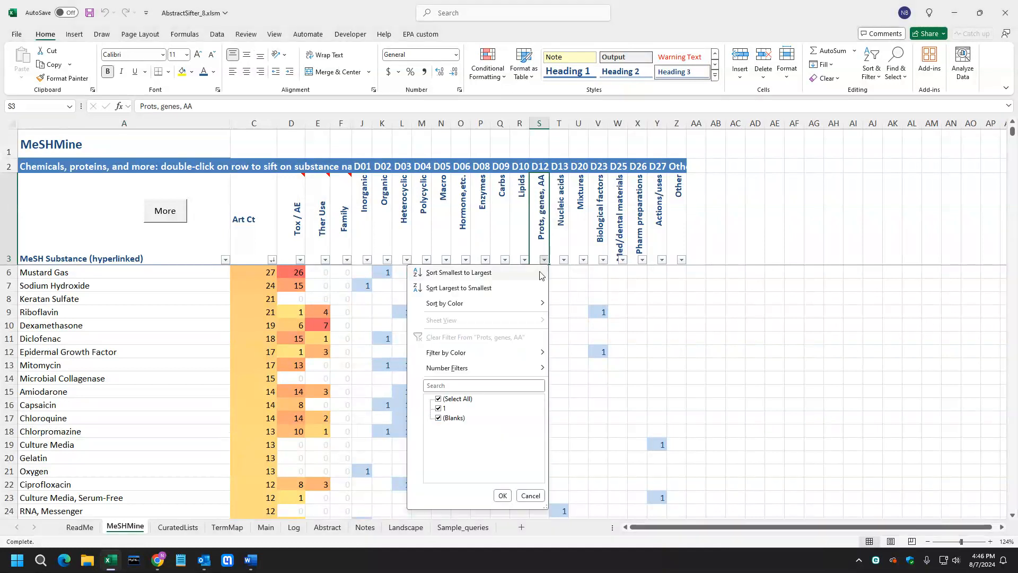
key("Escape")
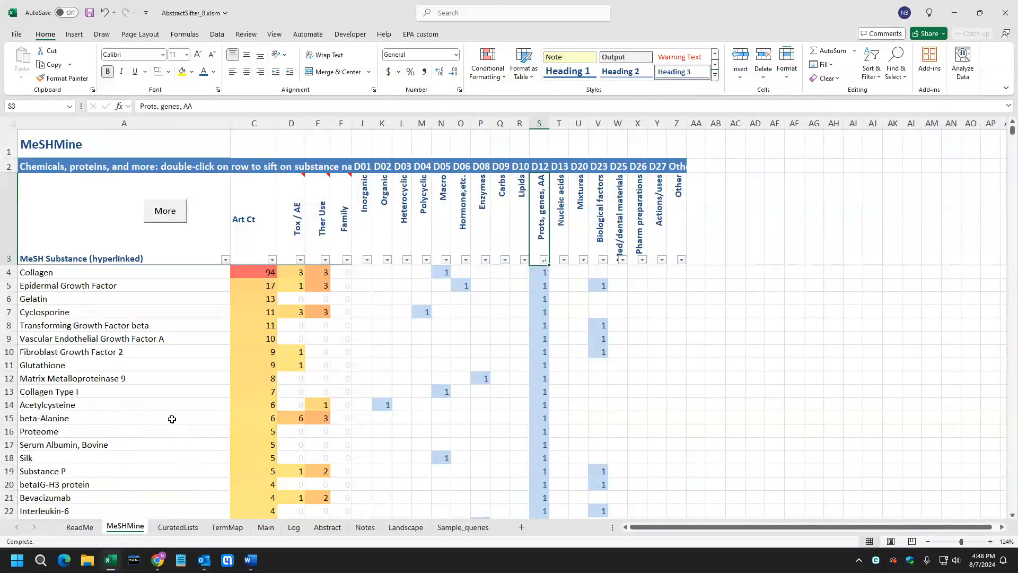
scroll(189, 439, "down", 3)
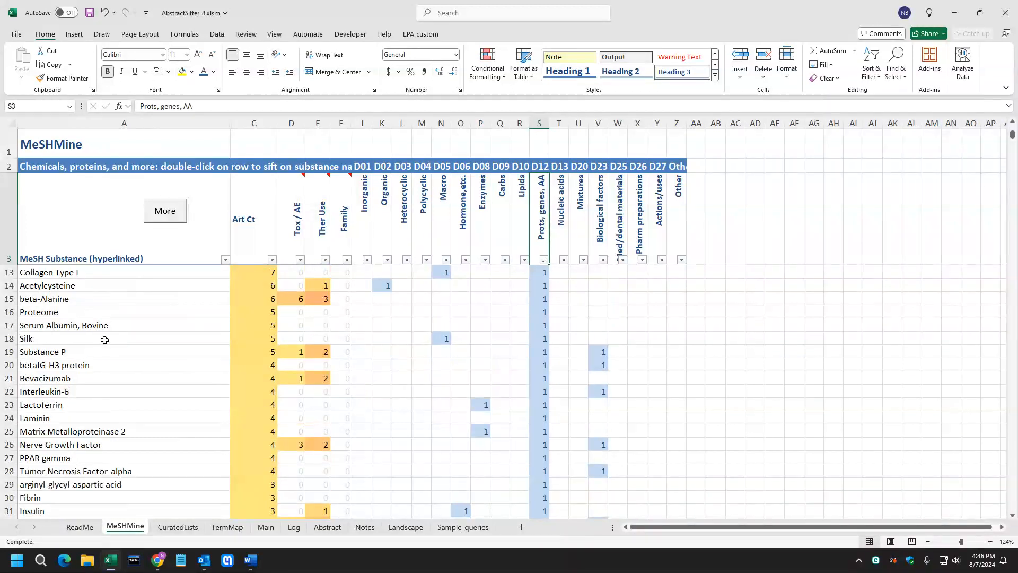
scroll(120, 455, "down", 3)
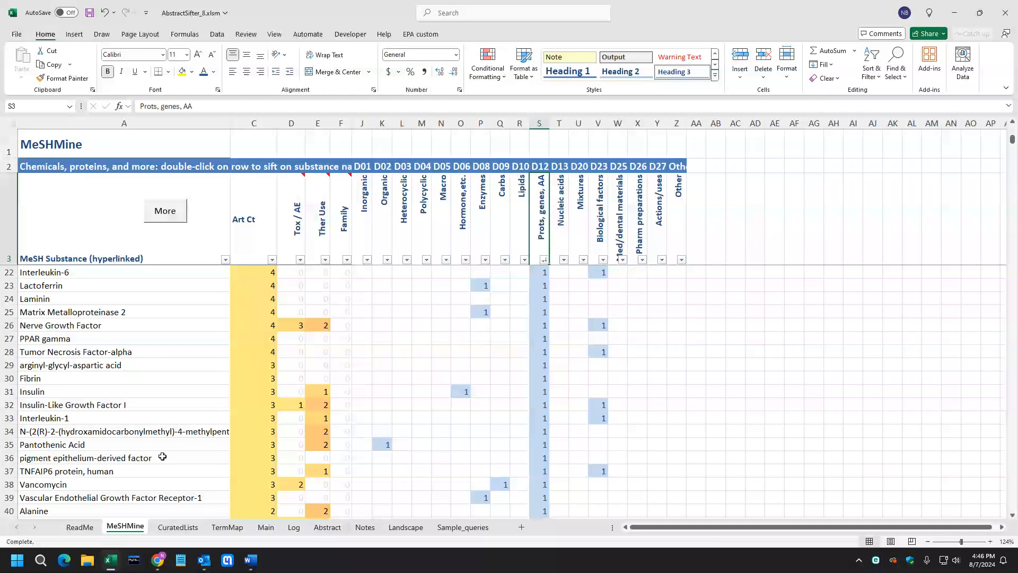
scroll(162, 457, "down", 4)
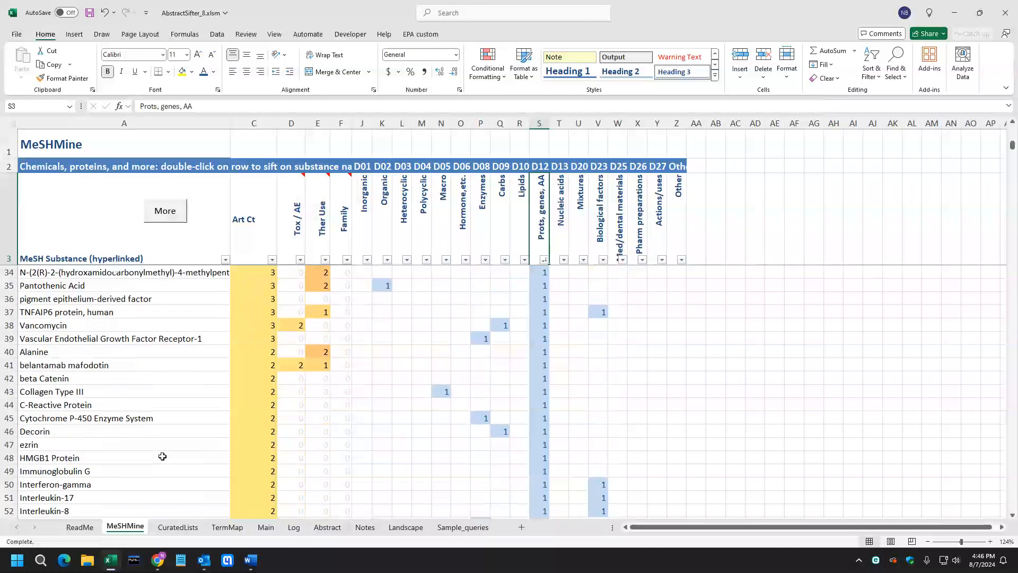
scroll(164, 456, "up", 9)
scroll(171, 454, "up", 1)
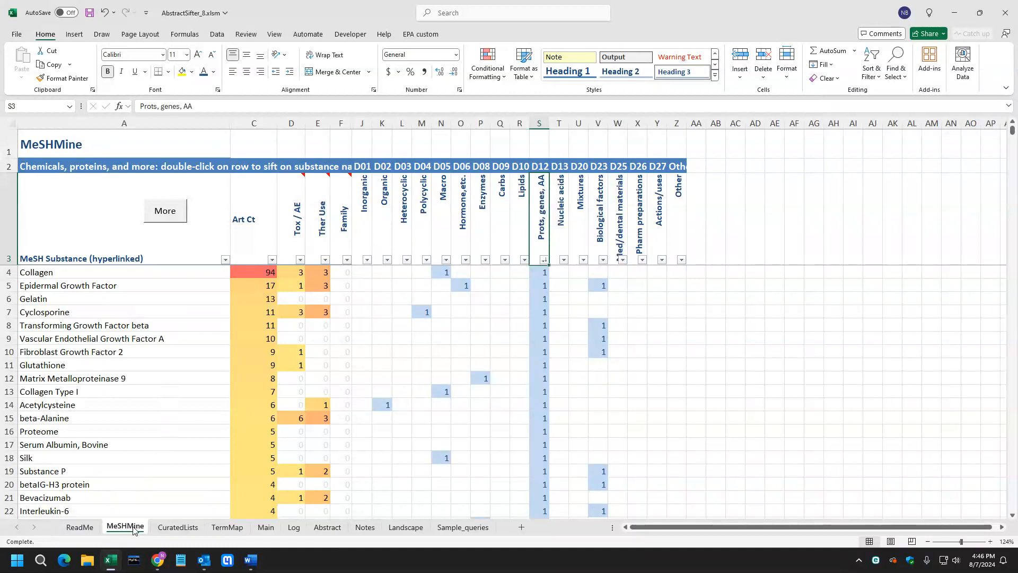
mouse_move(157, 559)
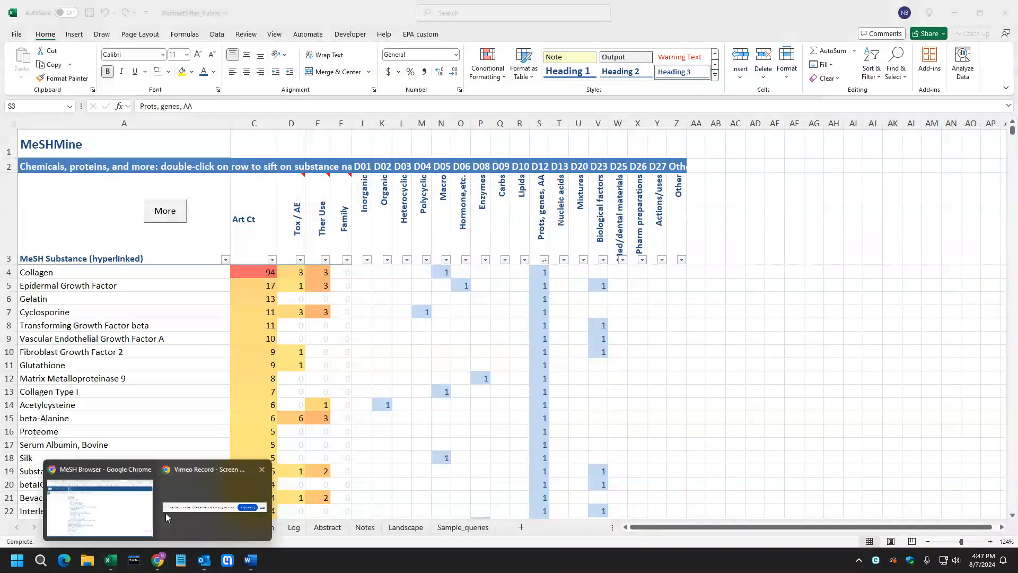